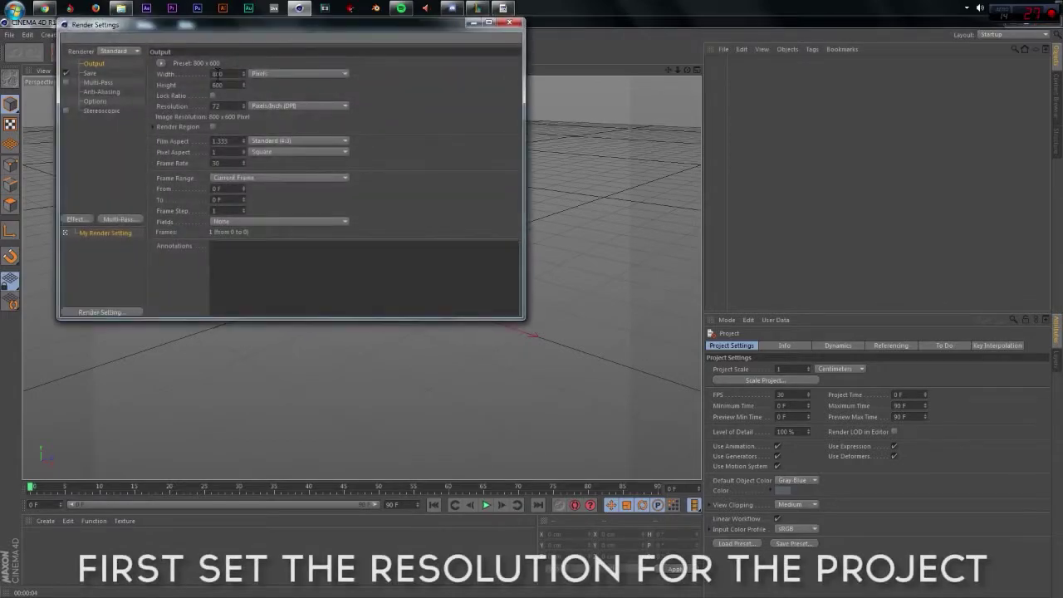
- Enter 1920 as width and 1080 as height in Render Settings Output, then close the dialog
text(19)
text(20)
key(Tab)
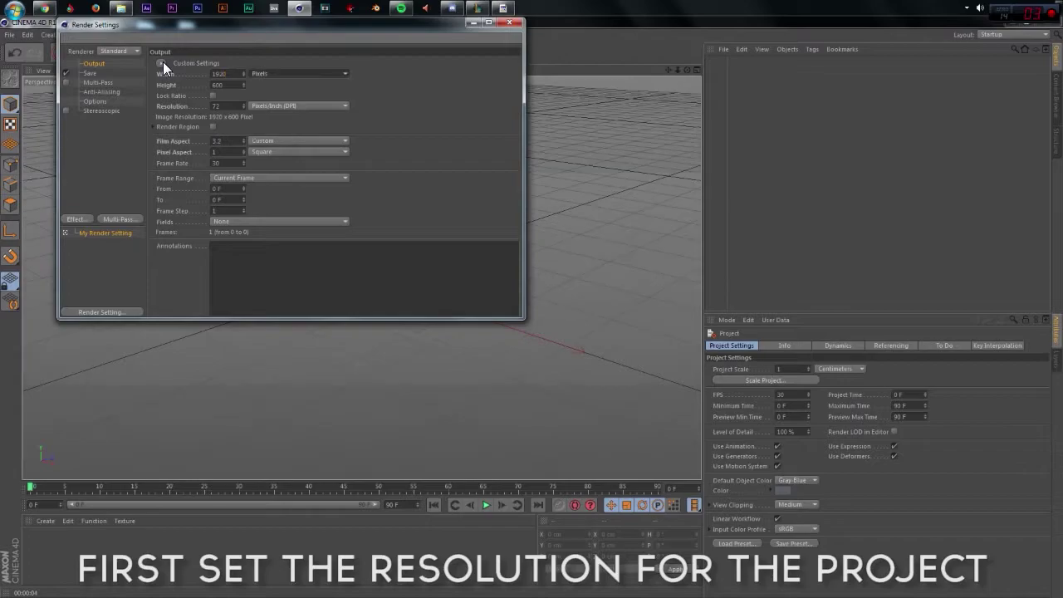
text(1080)
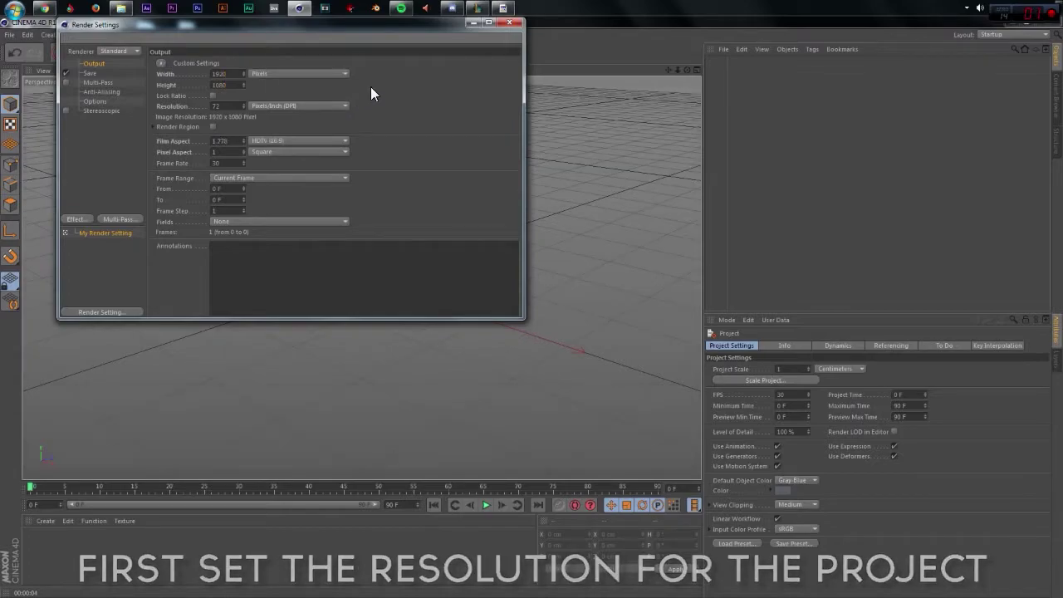
click(509, 23)
- Add a MoGraph MoText object and set its font to Cafe Nero M54
click(290, 35)
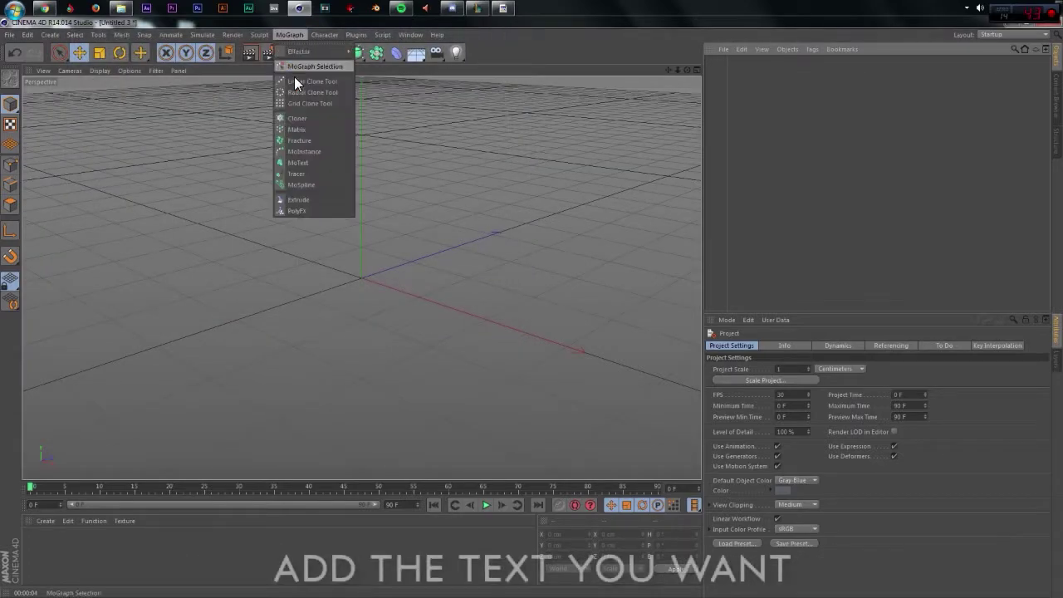
click(316, 164)
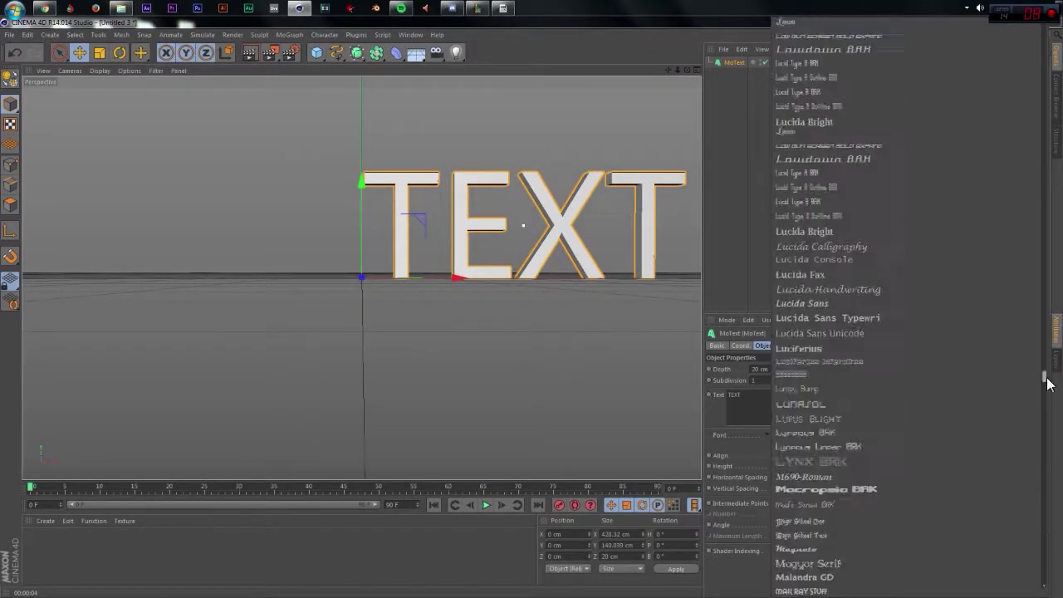
scroll(919, 119, up, 5)
scroll(915, 118, up, 5)
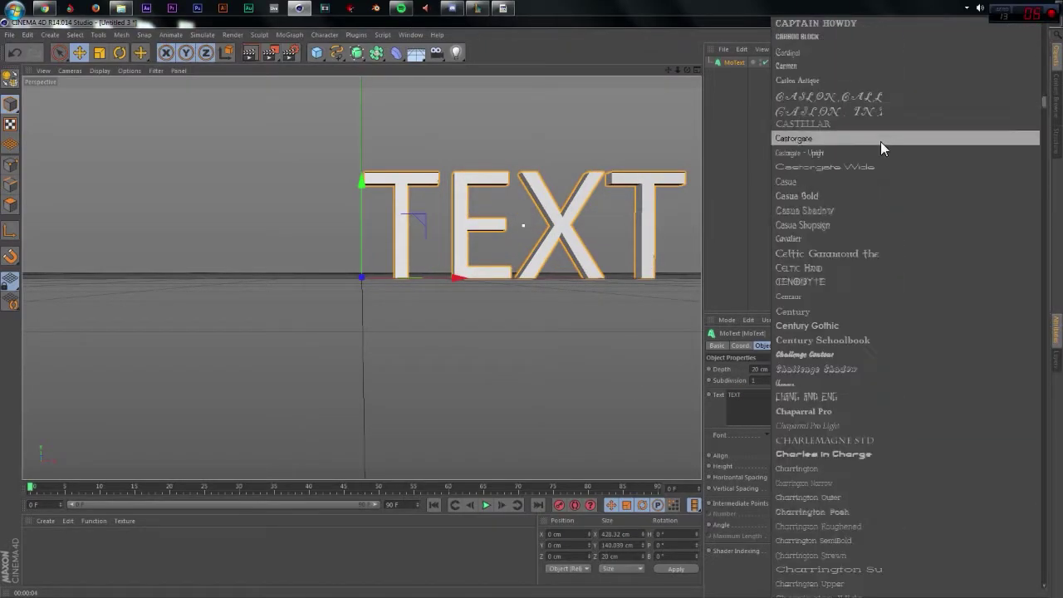
click(880, 141)
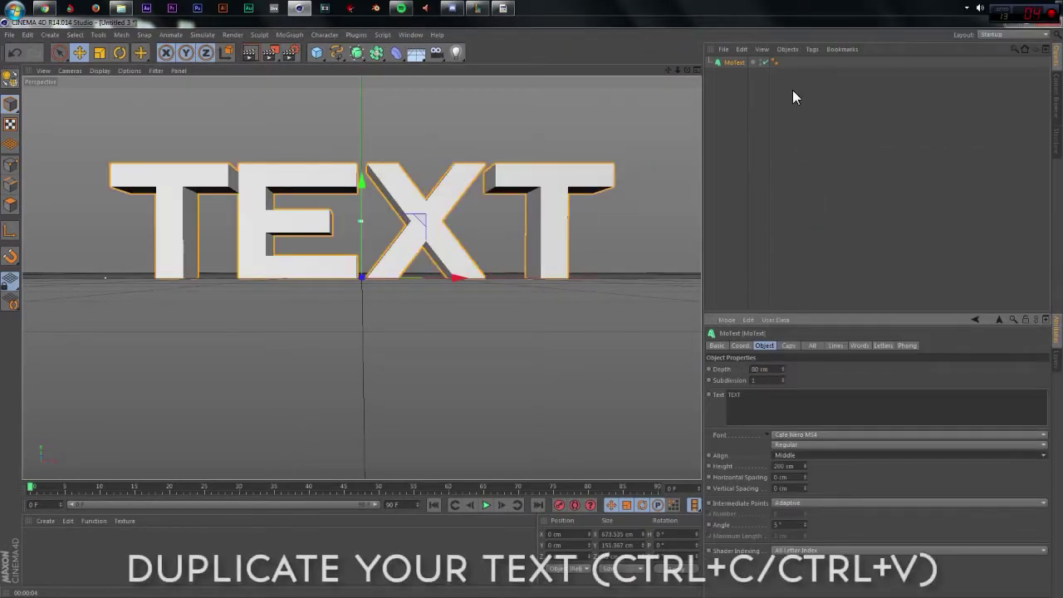
- Centre the text on its origin and duplicate the MoText object
click(733, 64)
key(ctrl+c)
key(ctrl+v)
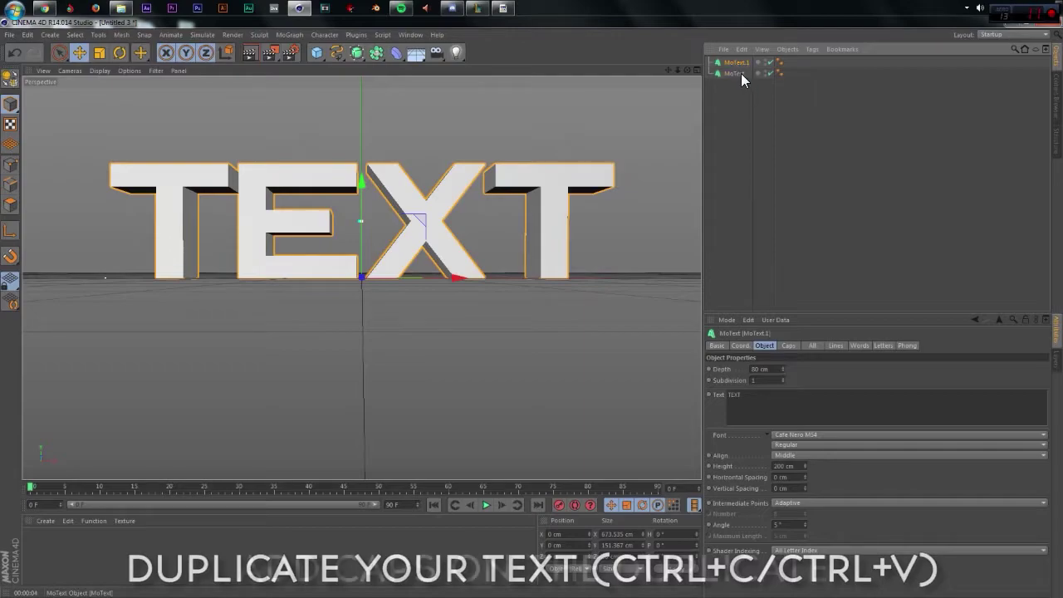
- Give the duplicate Fillet start and end caps with a 3 cm radius
click(788, 346)
click(786, 369)
click(777, 413)
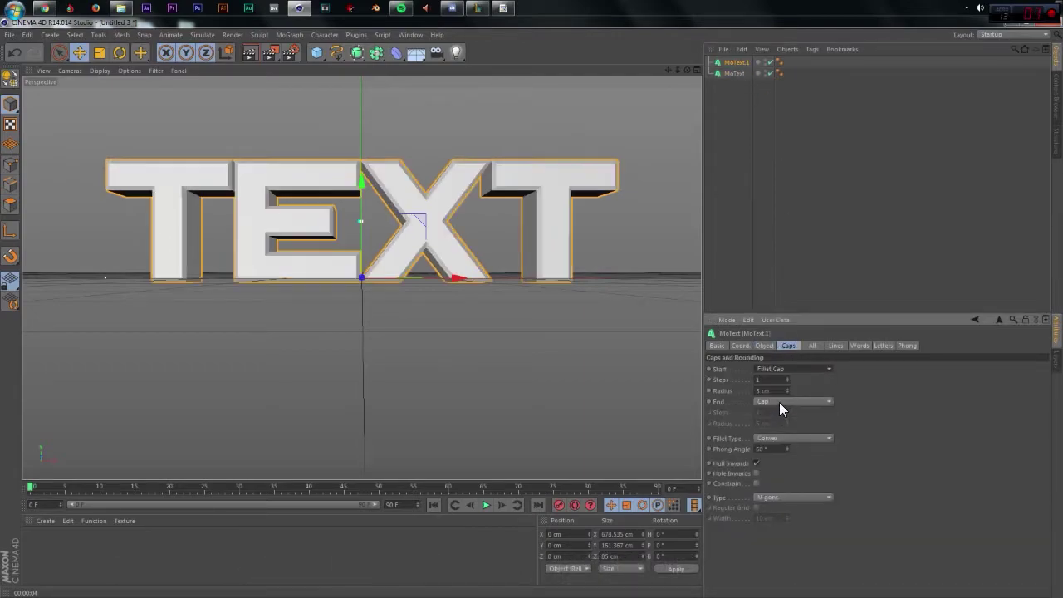
click(779, 402)
click(776, 435)
click(762, 390)
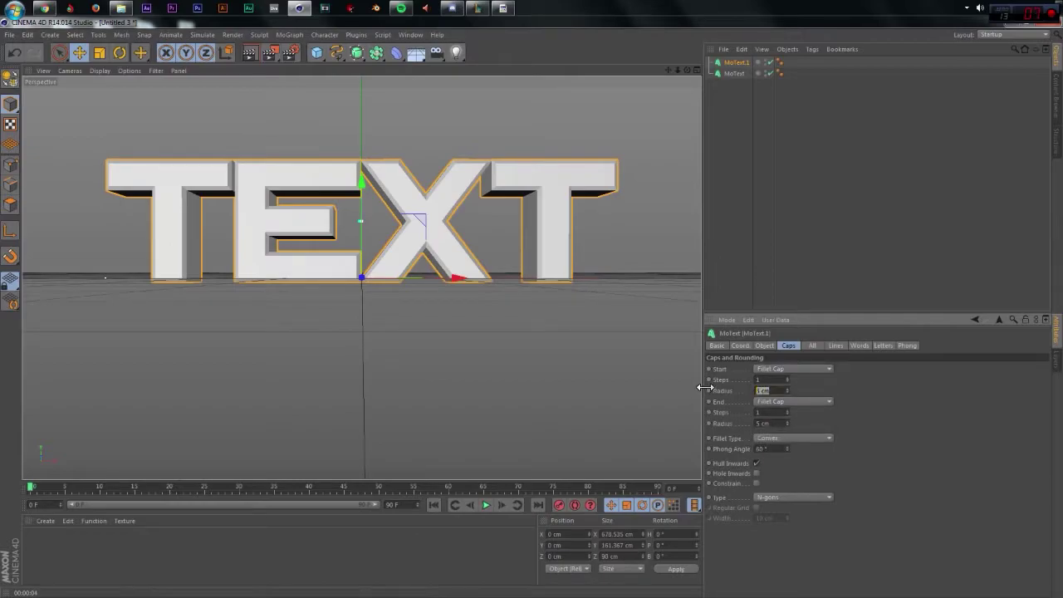
key(Tab)
text(3)
key(Return)
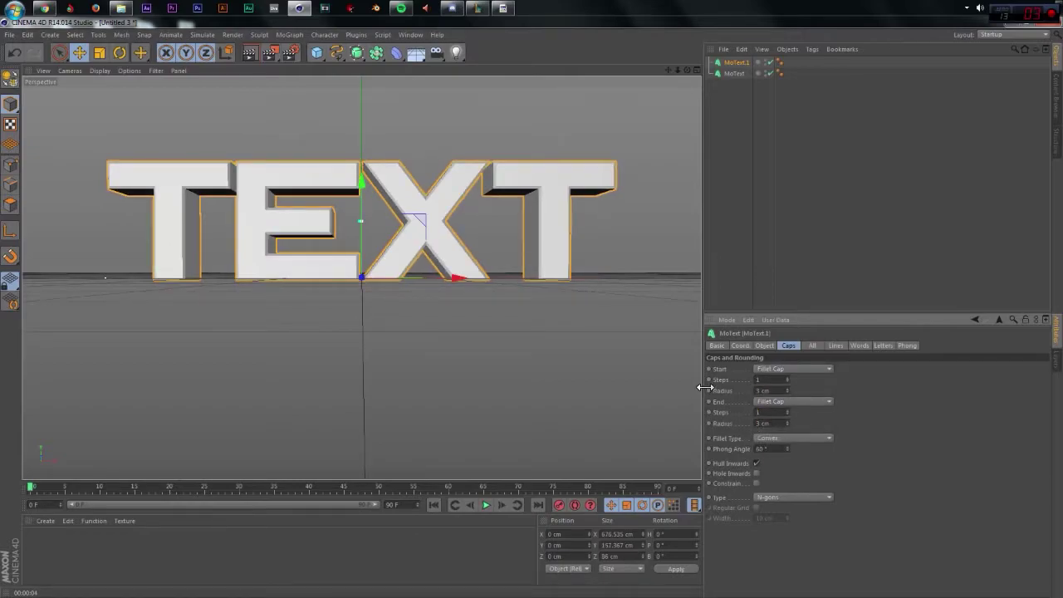
- Set the duplicate's depth to 40 cm
click(764, 345)
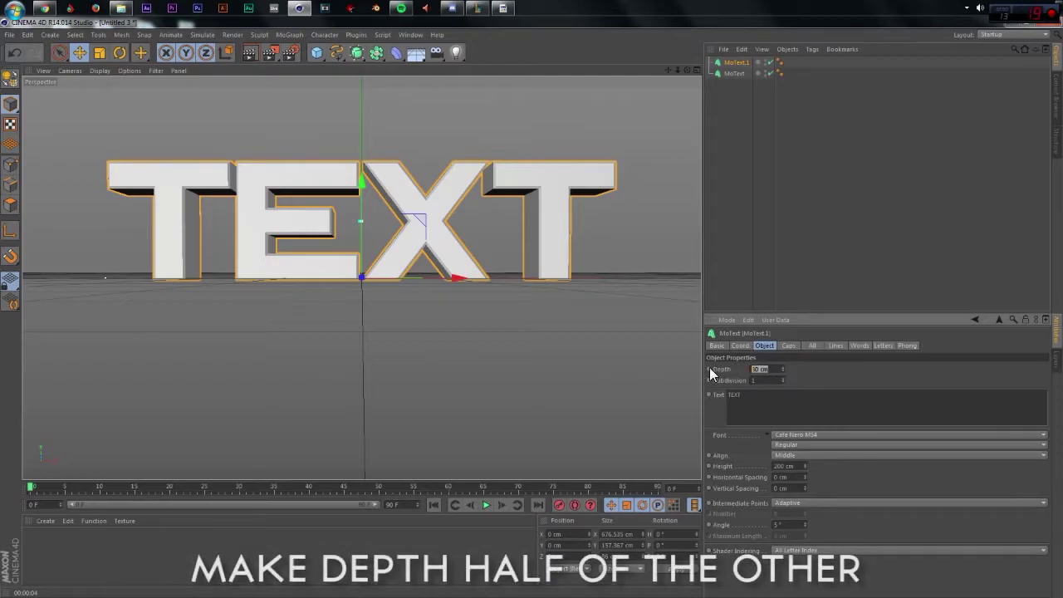
text(40)
key(Return)
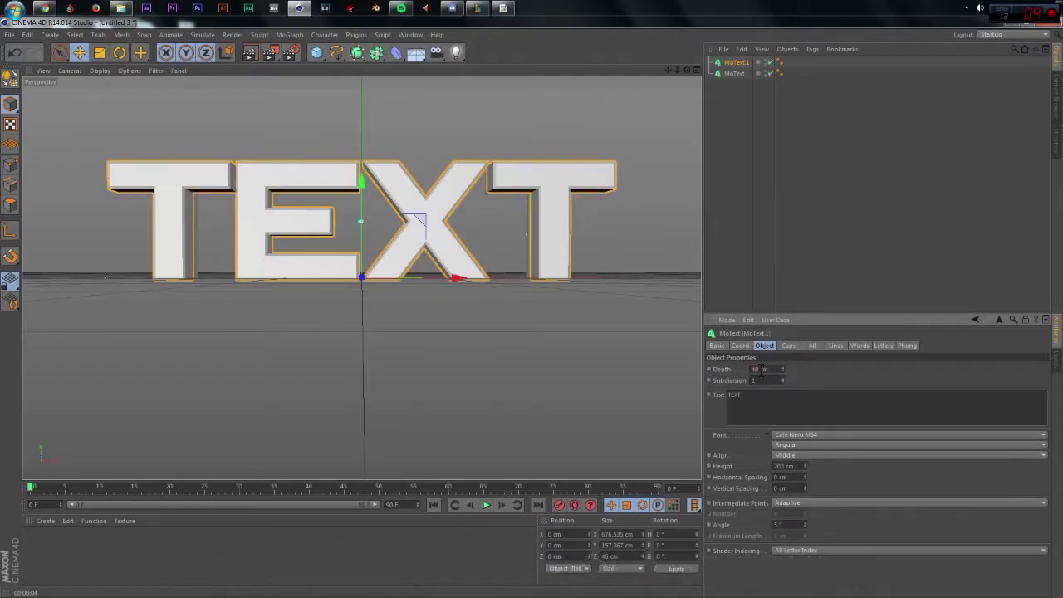
- Move the duplicate text back to a Z position of 20 cm
click(696, 70)
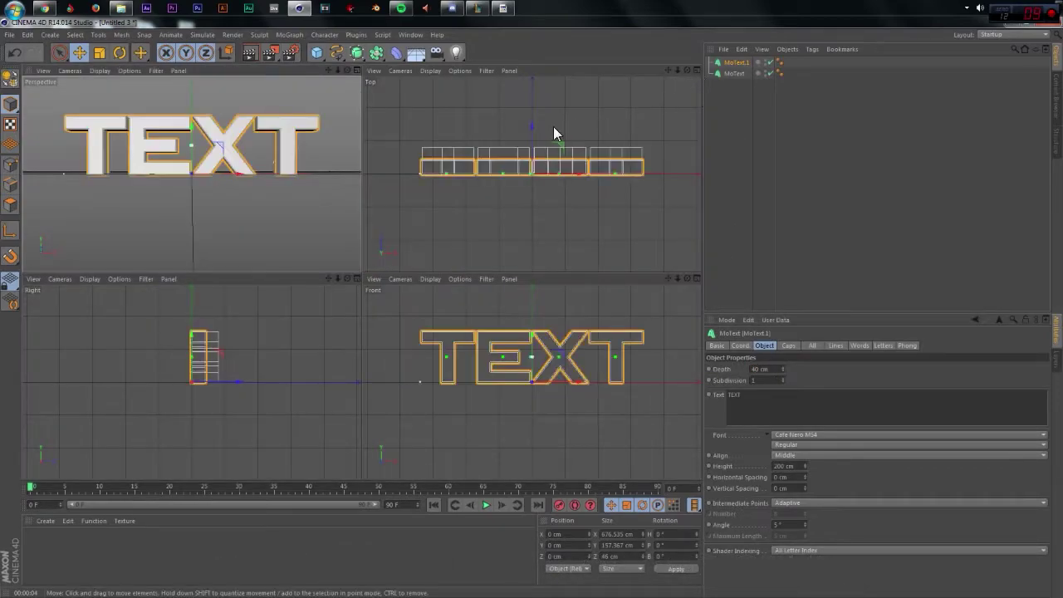
drag(531, 125, 531, 118)
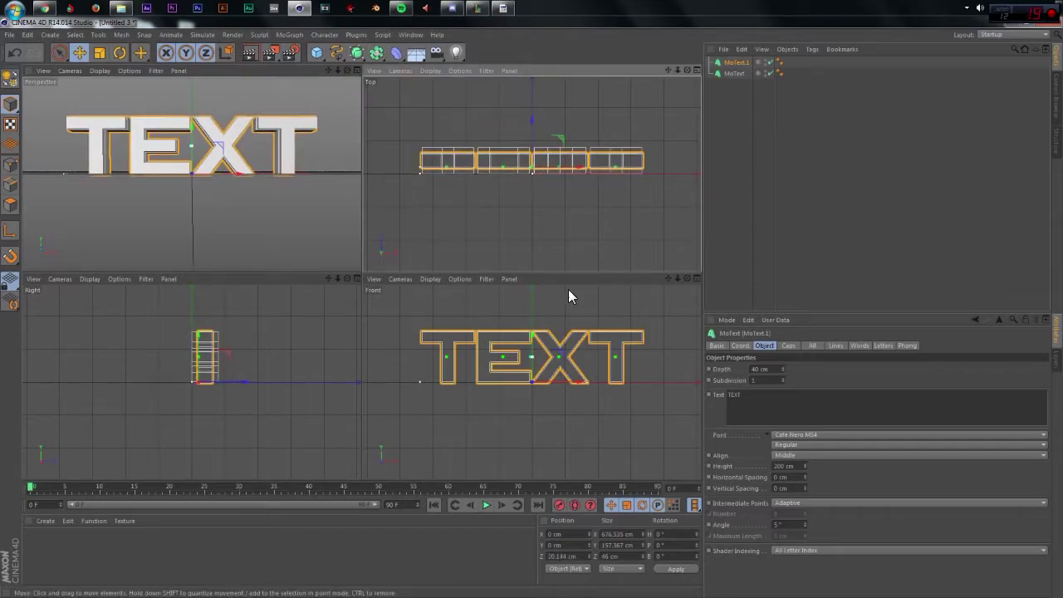
click(573, 556)
text(20)
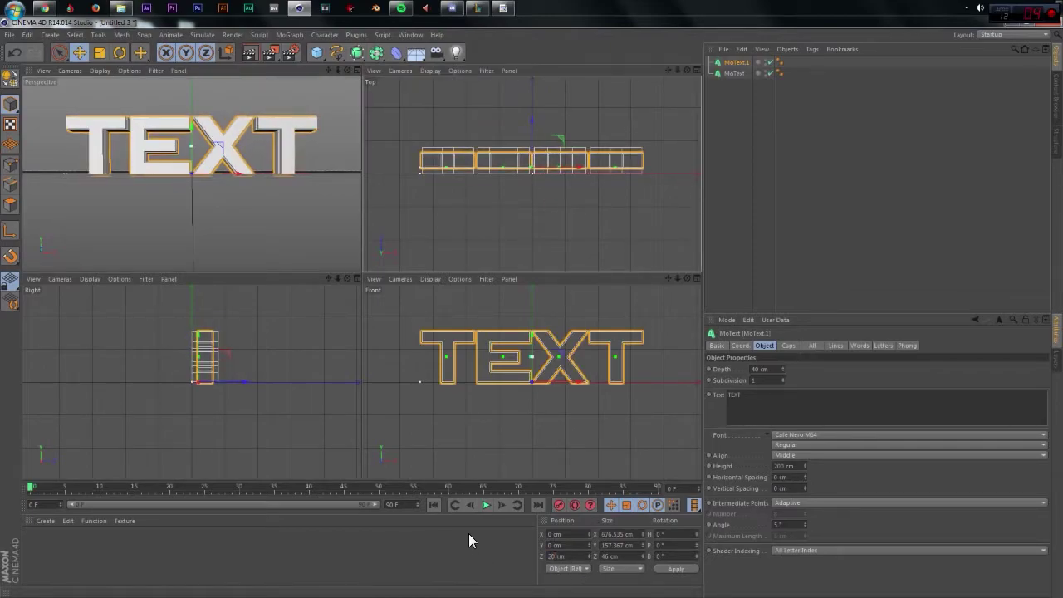
click(357, 70)
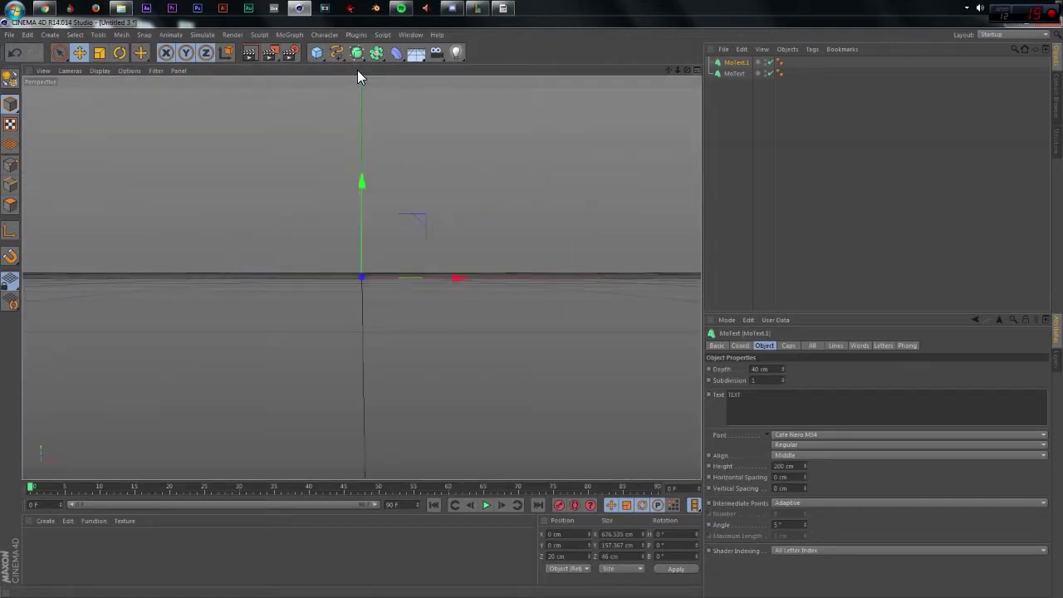
- Group both MoText objects under a null named TEXT
ctrl+click(736, 64)
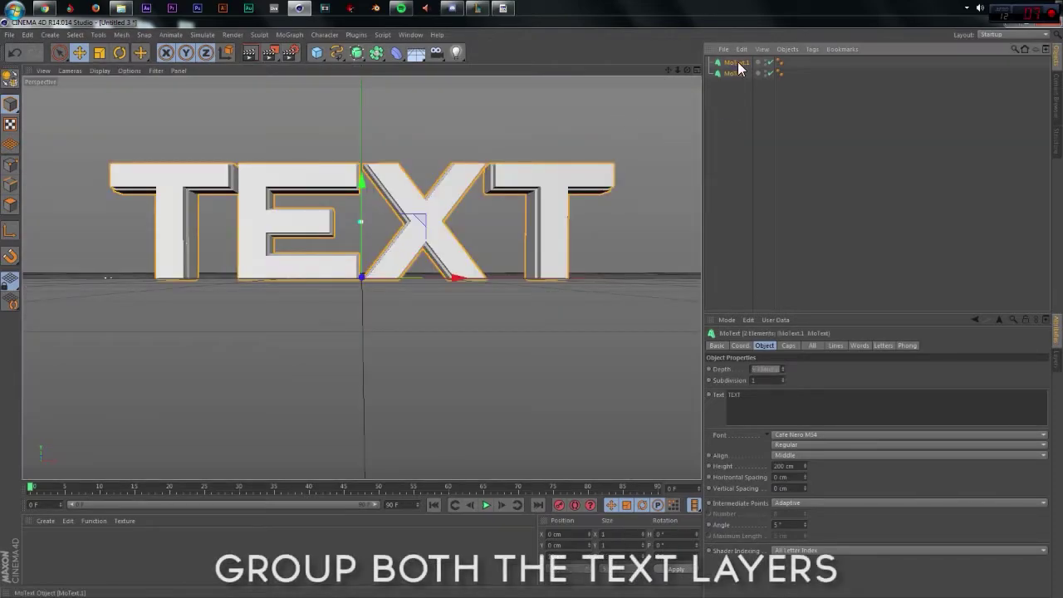
right_click(739, 64)
click(779, 326)
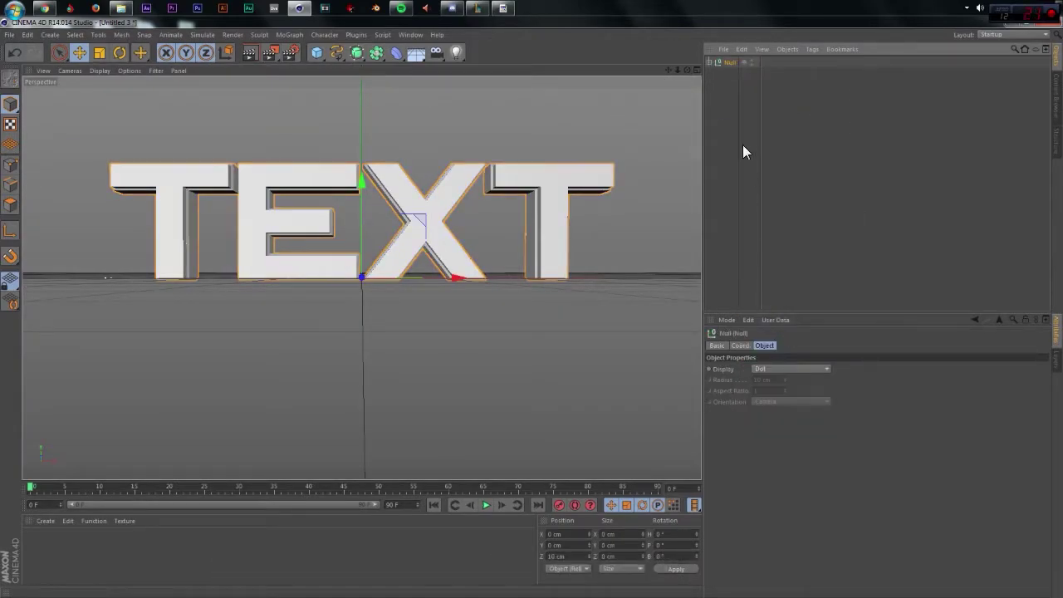
double_click(727, 64)
text(TEXT)
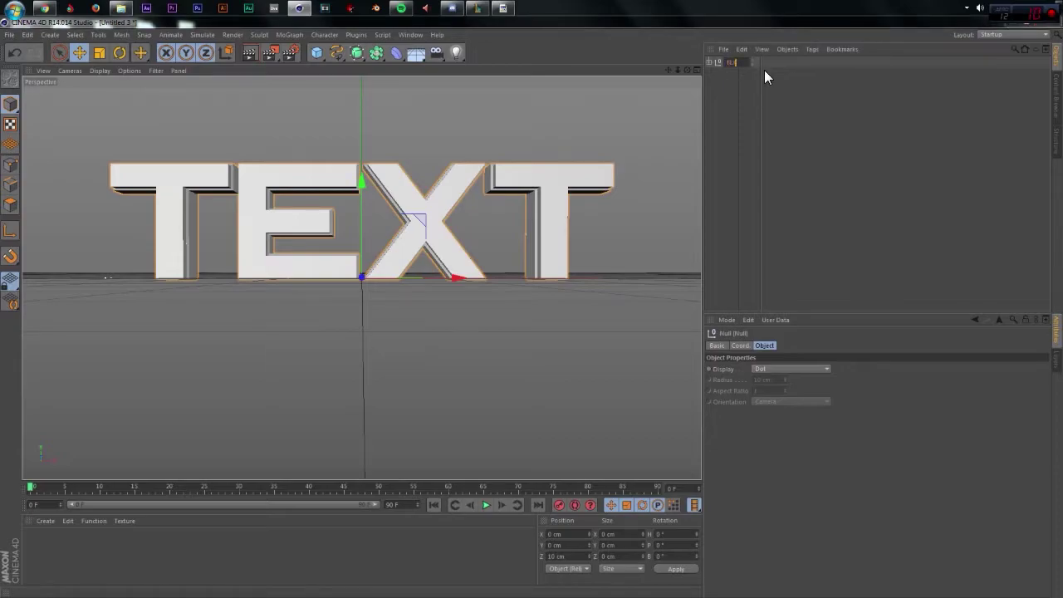
key(Return)
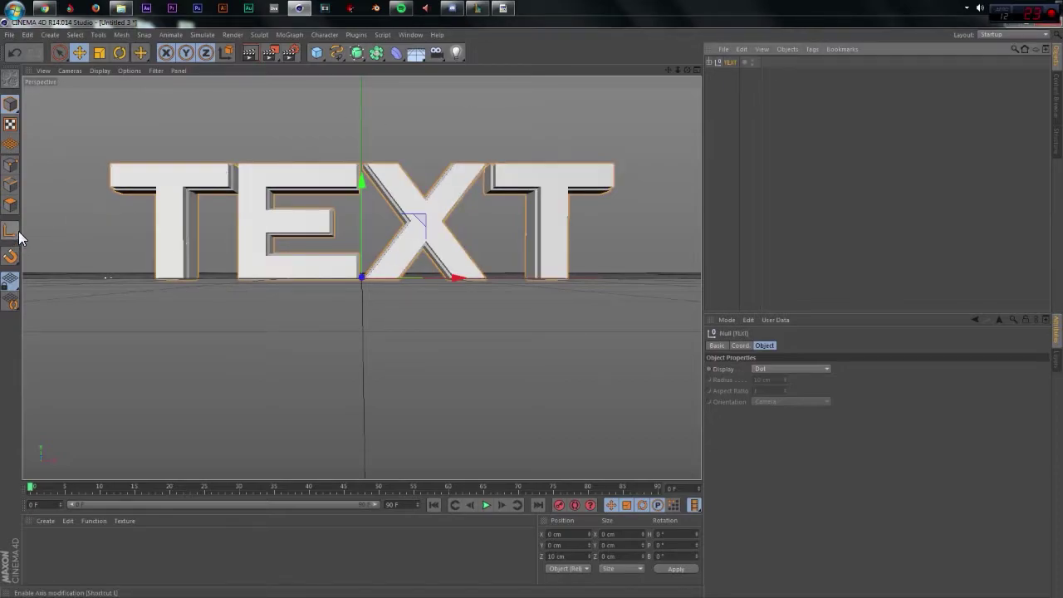
- Centre the TEXT null's axis on the letters, lower the group to the scene centre, and render a preview
click(10, 230)
click(697, 70)
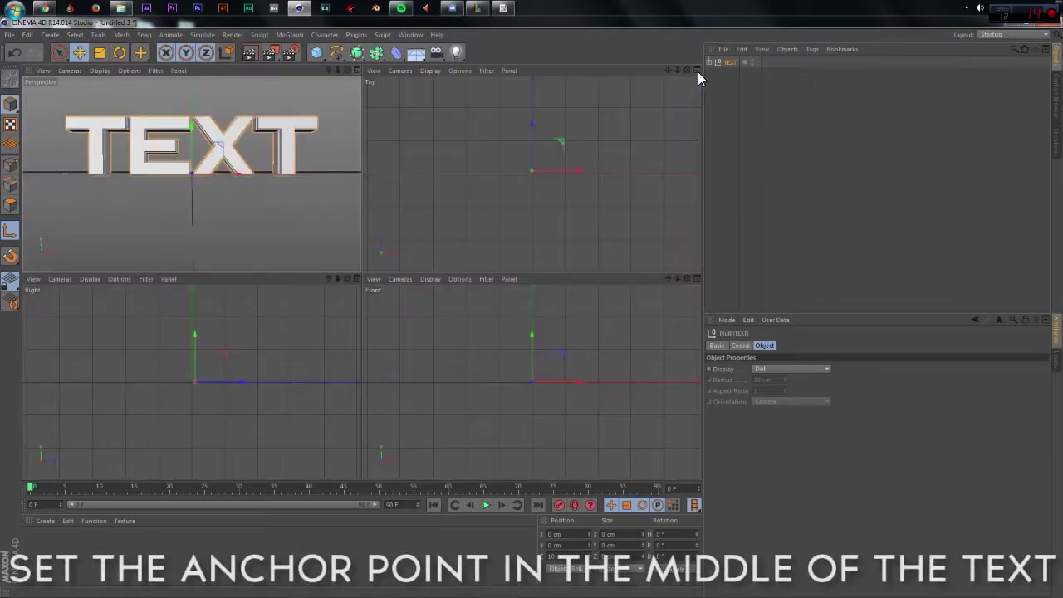
drag(530, 139, 533, 128)
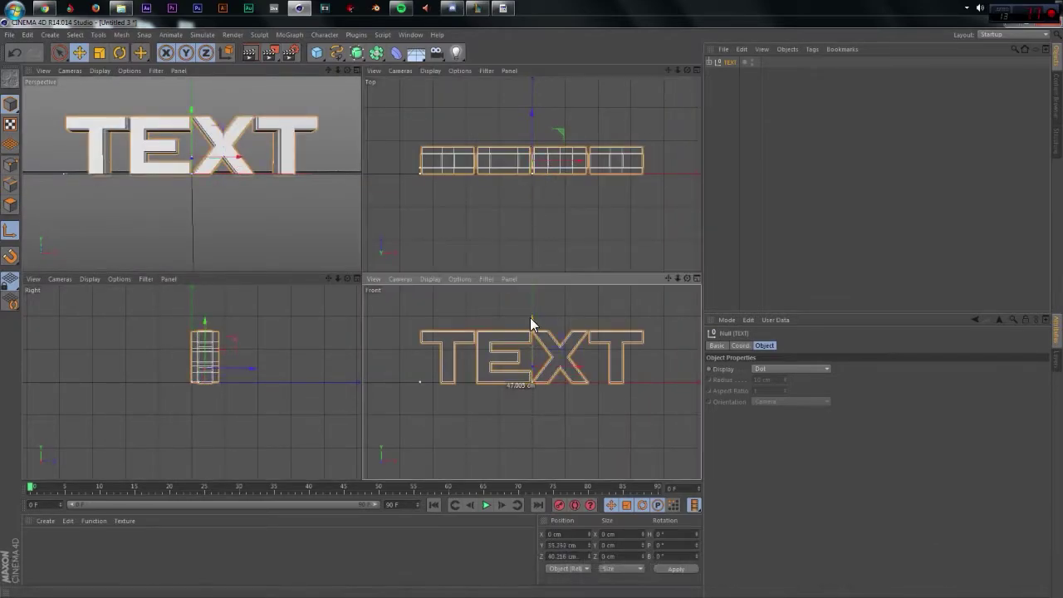
drag(531, 336, 526, 309)
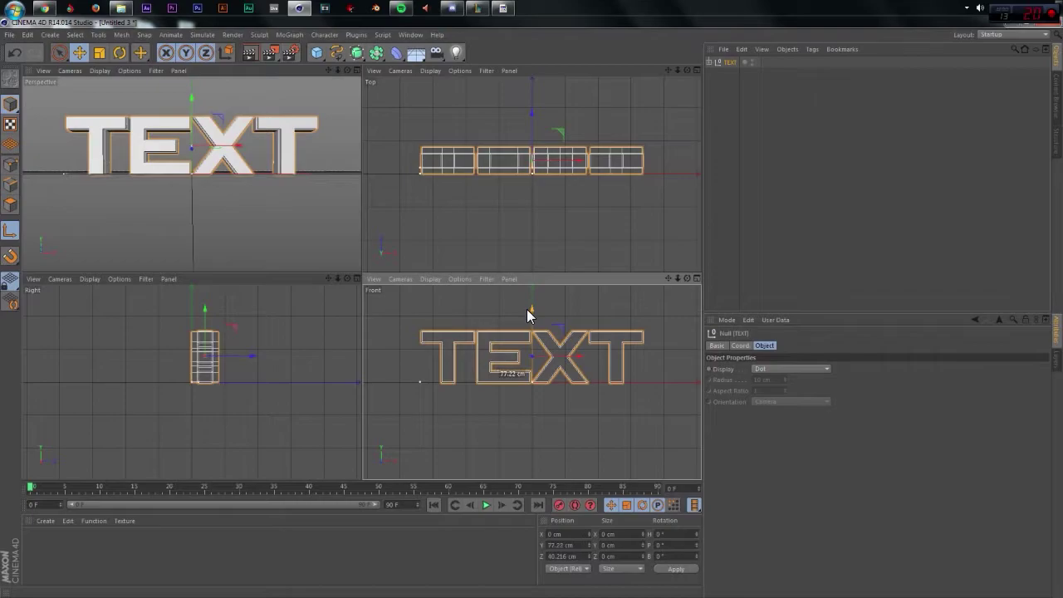
click(357, 70)
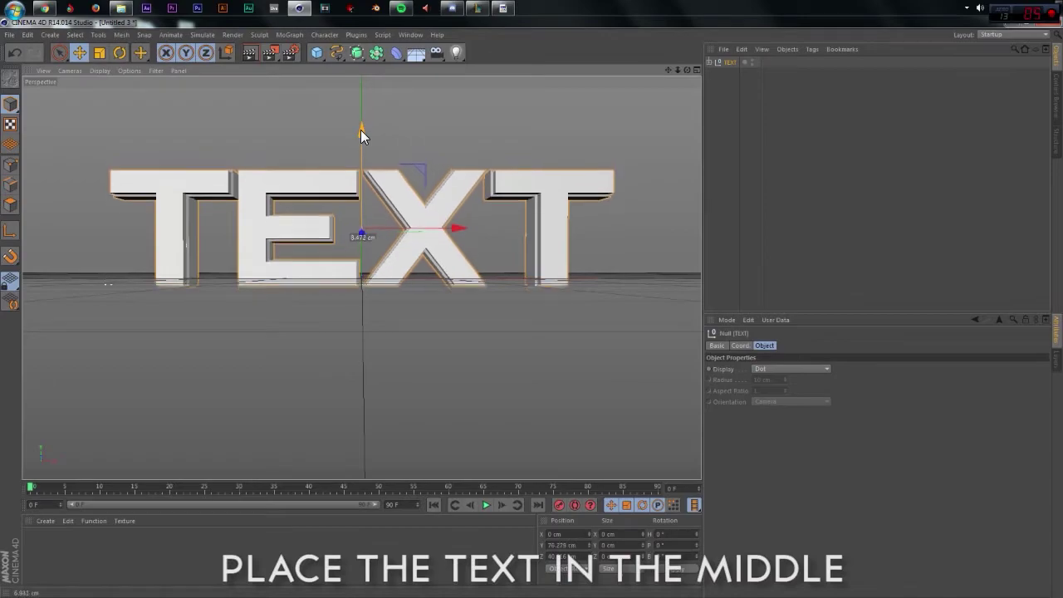
drag(360, 125, 355, 179)
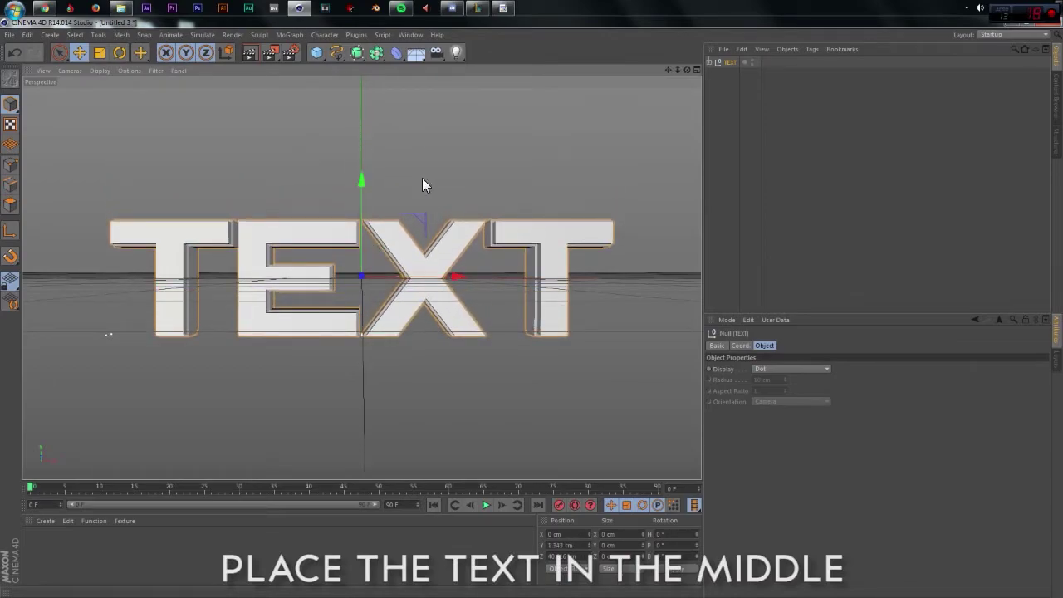
click(250, 53)
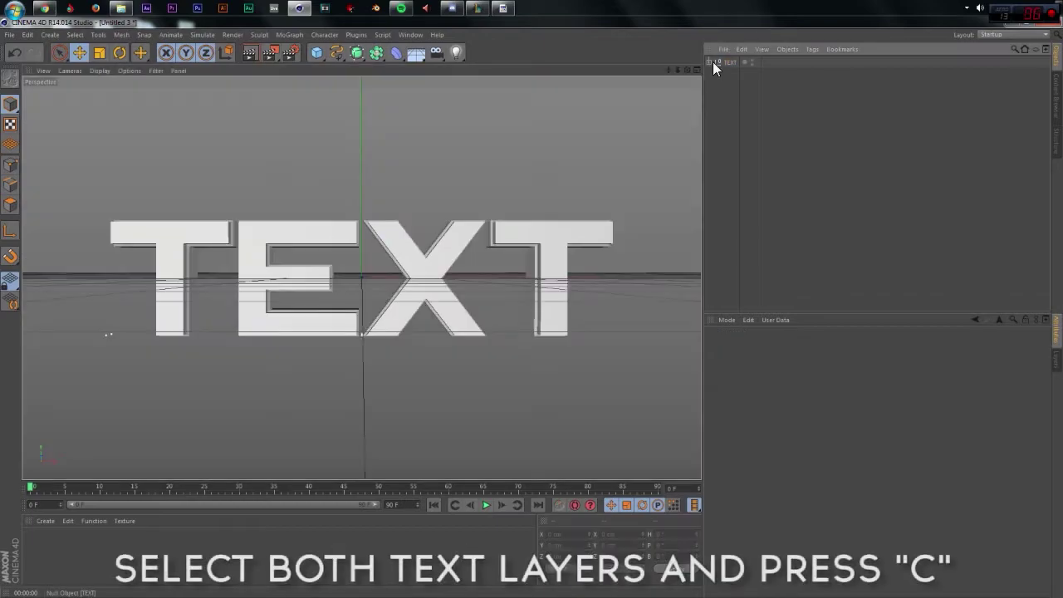
- Select both text objects inside TEXT and make them editable
click(708, 62)
click(742, 73)
shift+click(739, 84)
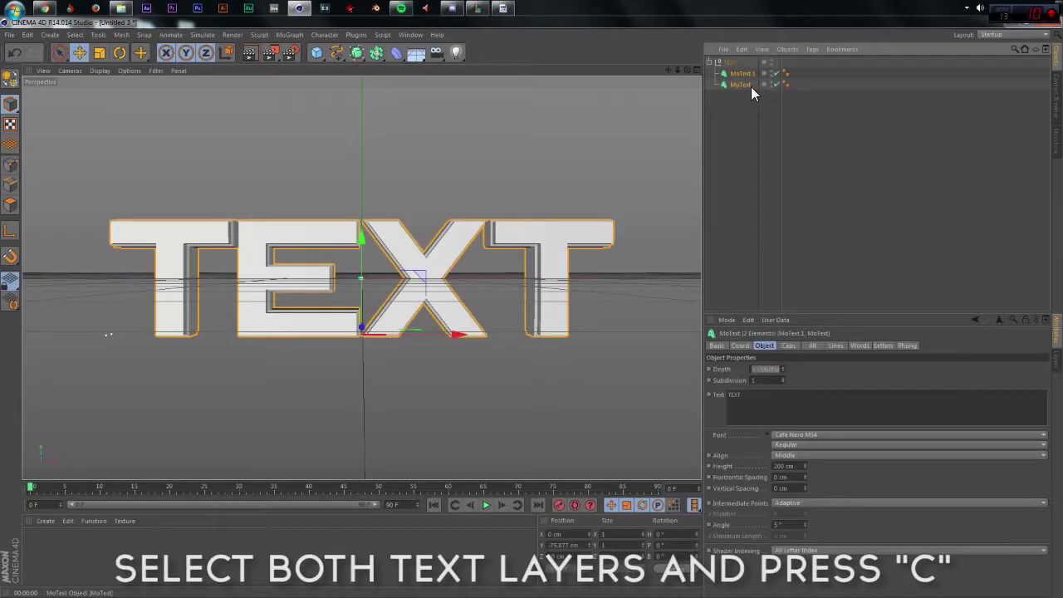
key(c)
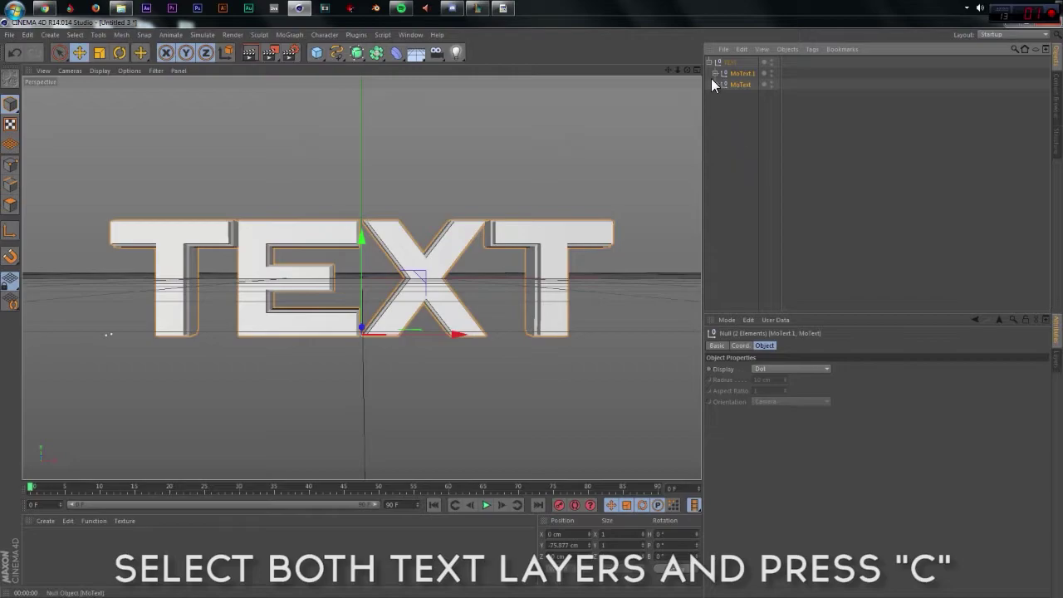
- Expand MoText.1 and MoText down to their T, E, X, T letters, then deselect all
click(715, 73)
click(721, 84)
click(729, 94)
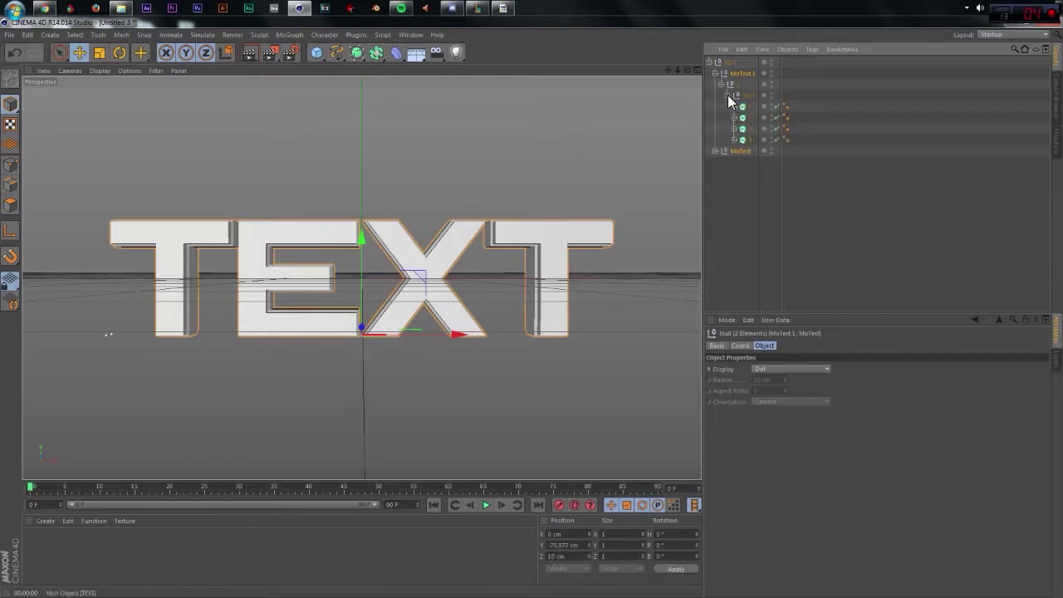
click(714, 150)
click(721, 161)
click(728, 172)
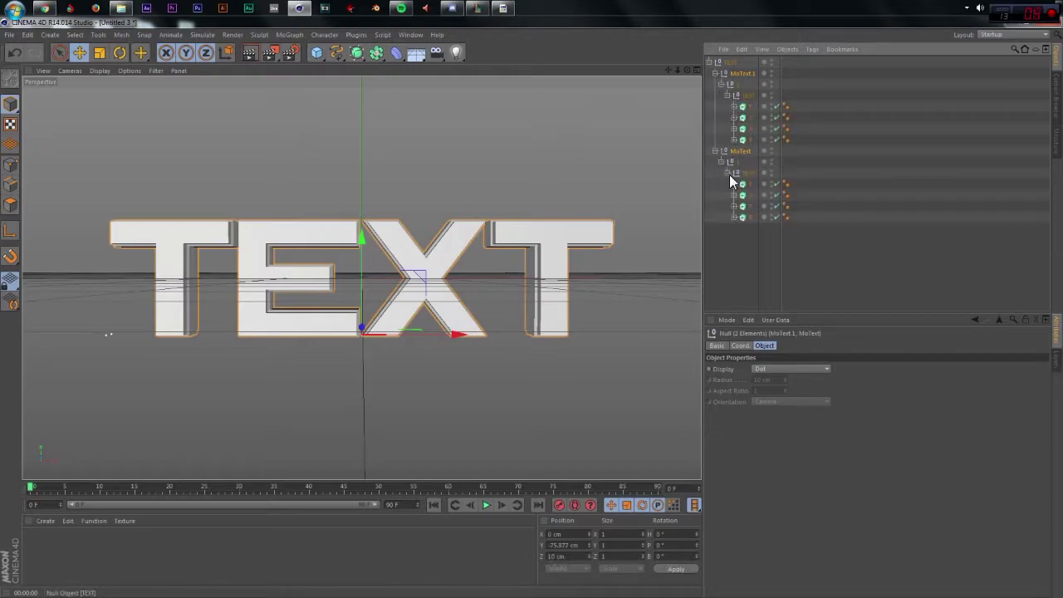
click(746, 241)
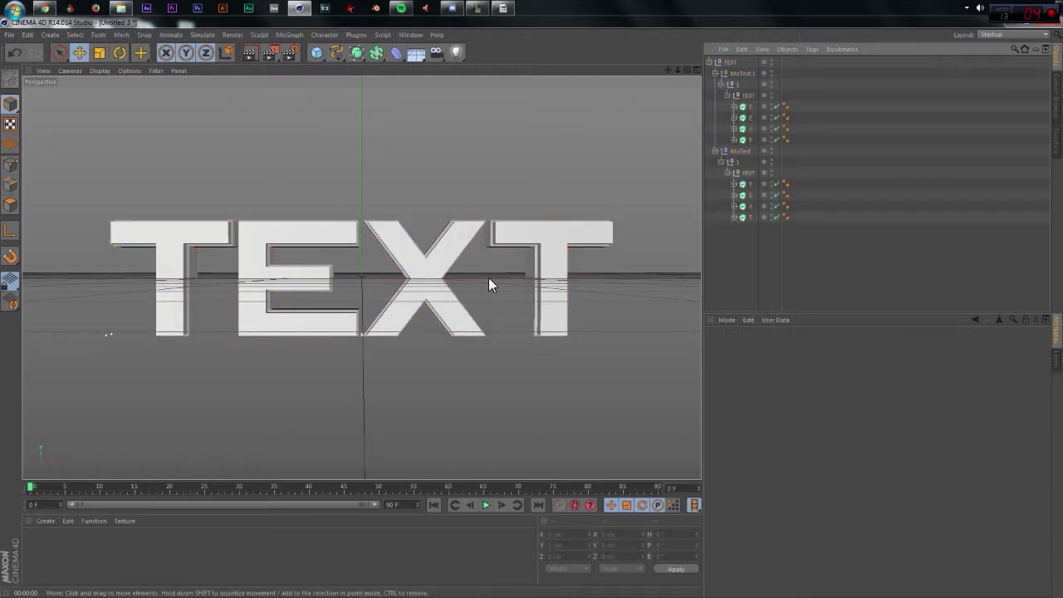
- Create a new material and set its colour to saturated red
double_click(70, 548)
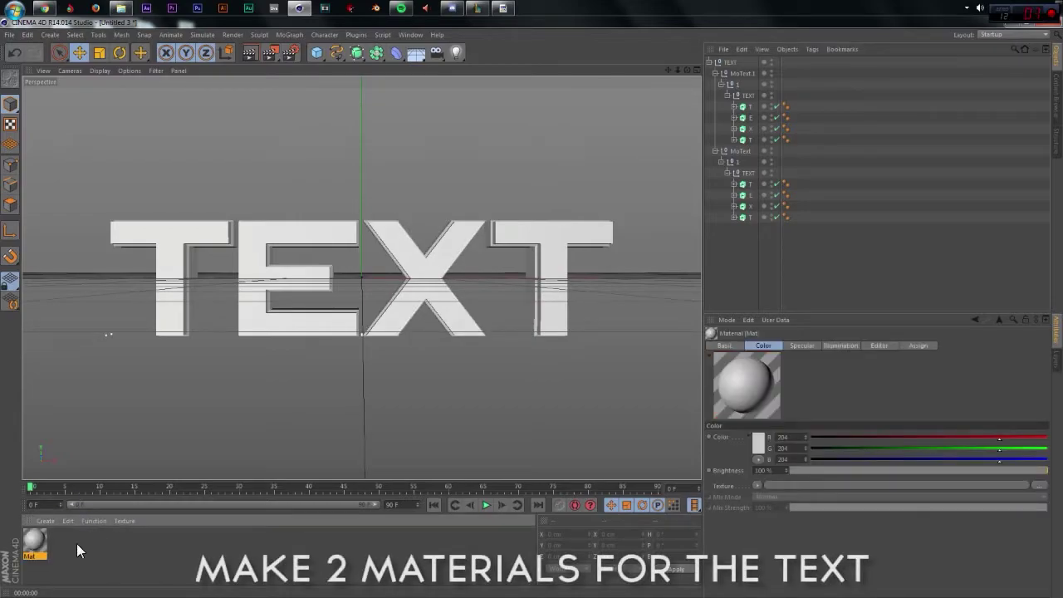
double_click(42, 538)
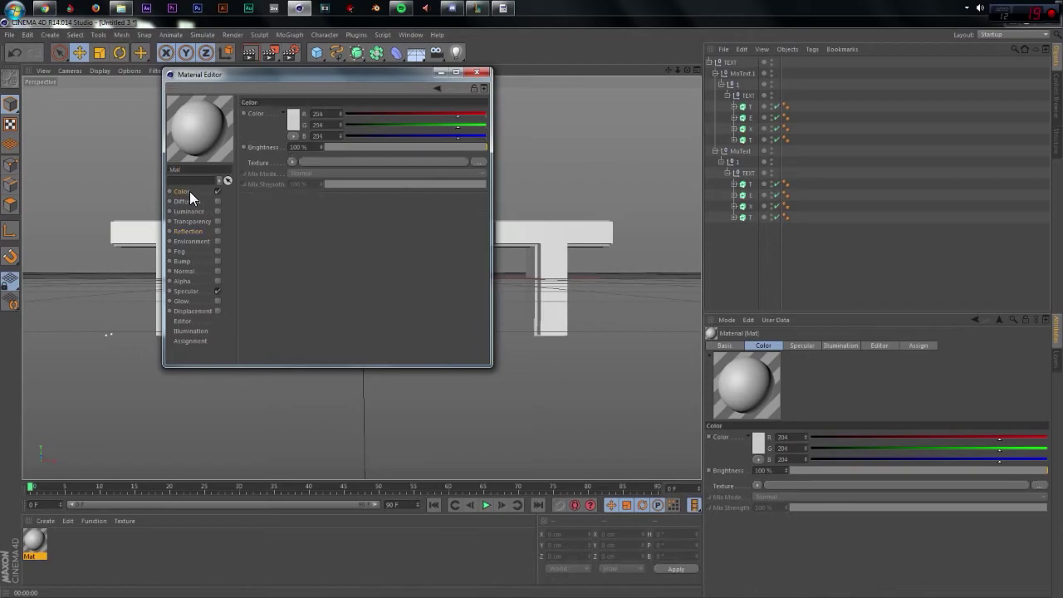
click(294, 120)
click(273, 73)
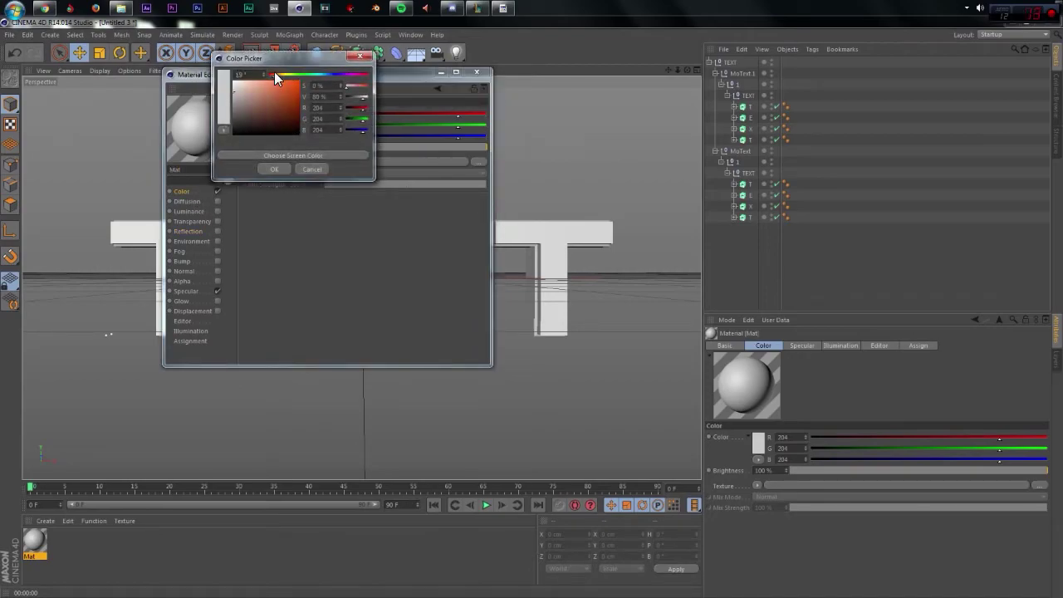
drag(272, 73, 269, 73)
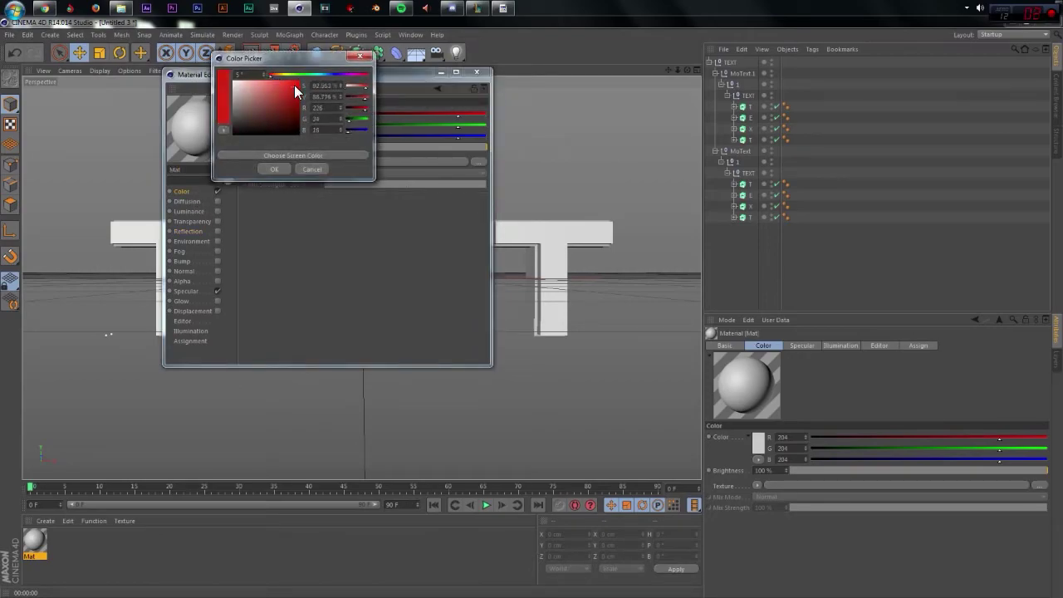
click(294, 84)
click(274, 168)
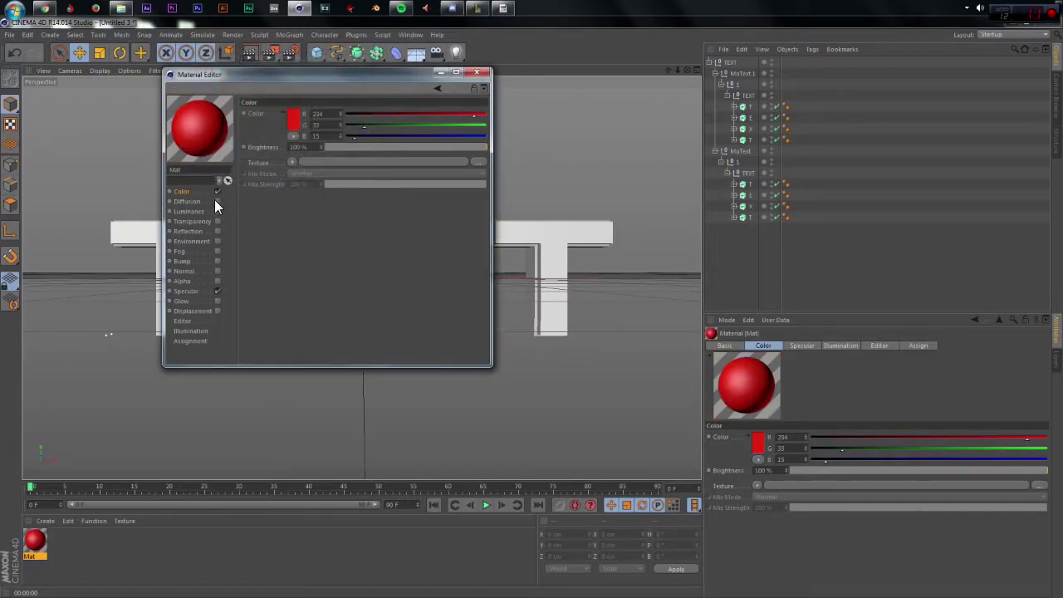
- Change the material preview to a soft-shadow object
click(198, 232)
right_click(199, 128)
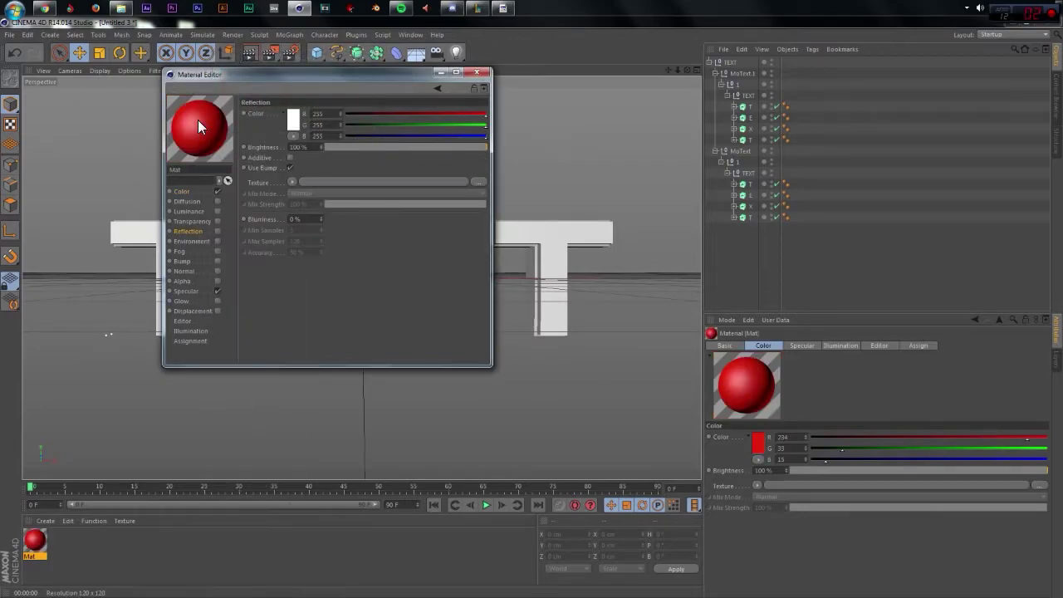
right_click(202, 124)
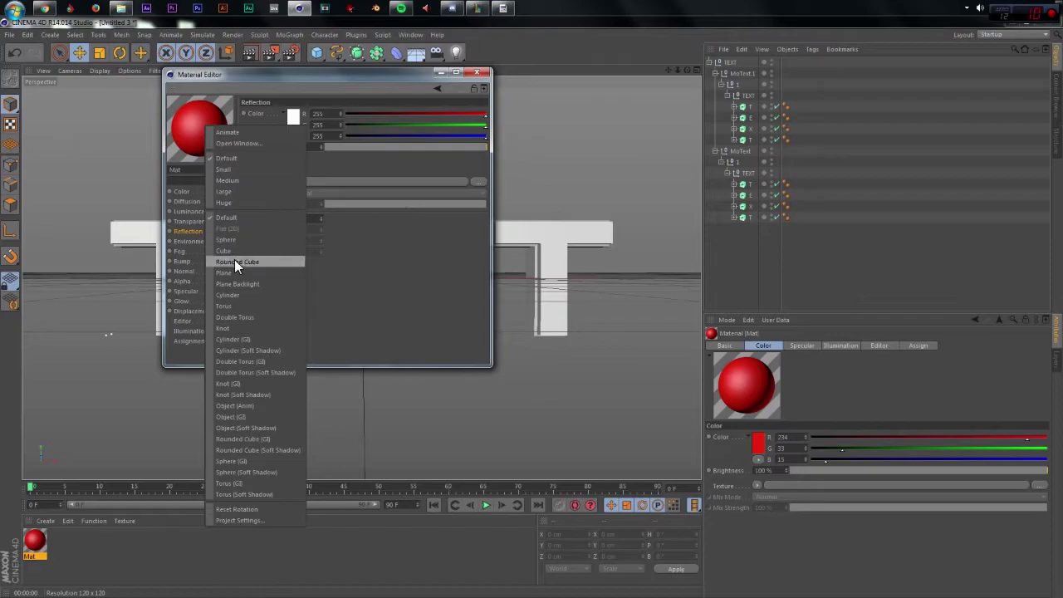
click(267, 428)
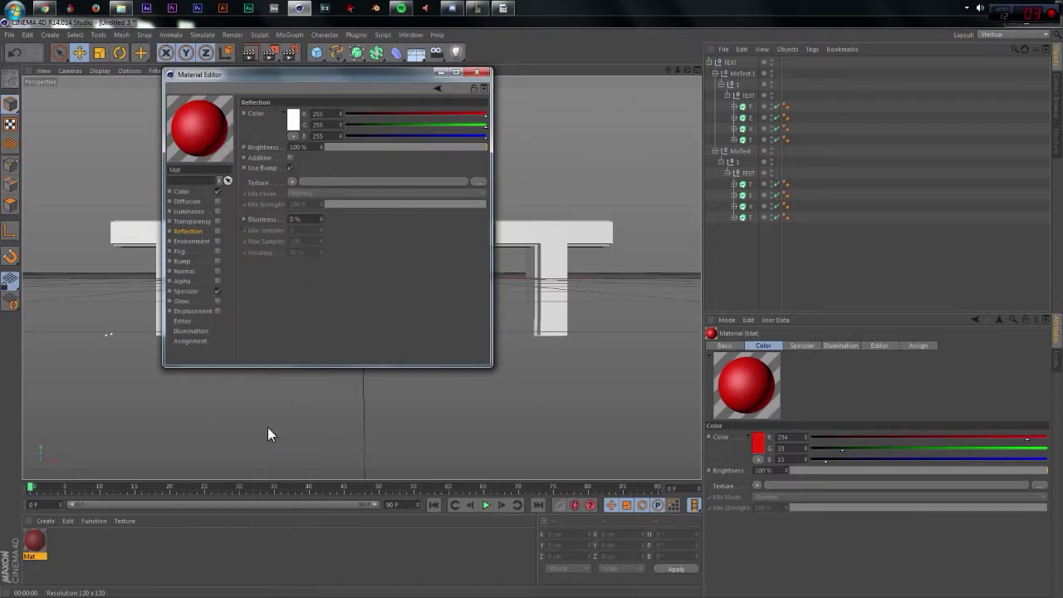
- Enable reflection at 20% brightness with a Fresnel texture
click(217, 231)
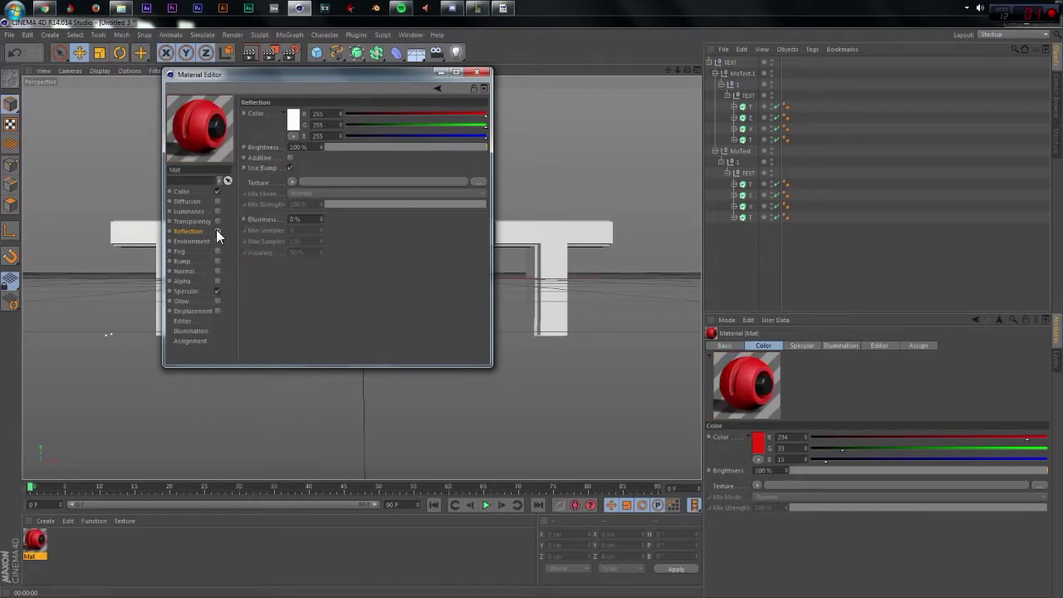
click(357, 148)
drag(359, 152, 357, 150)
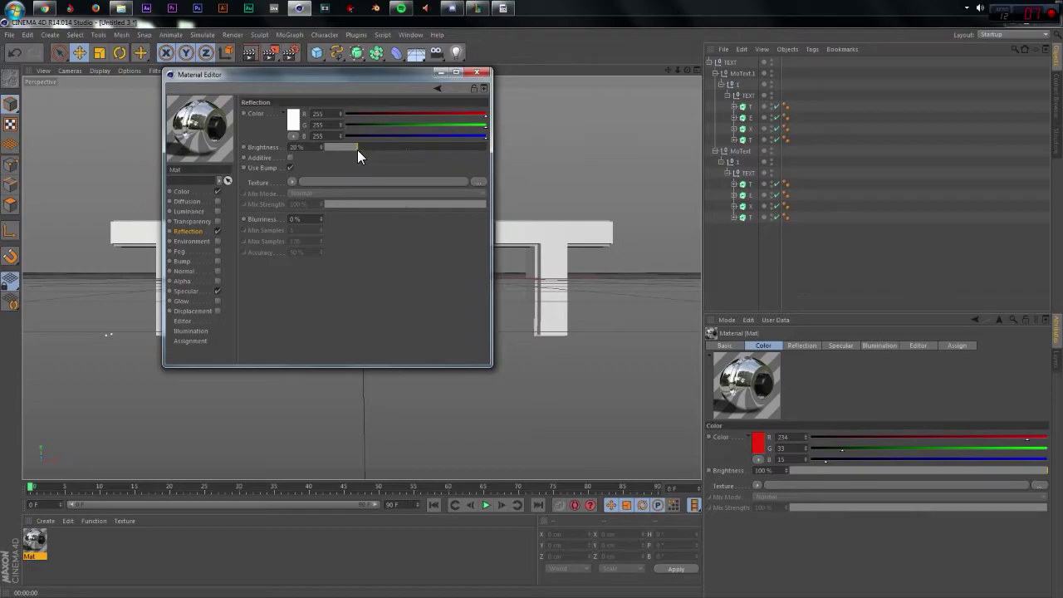
click(293, 182)
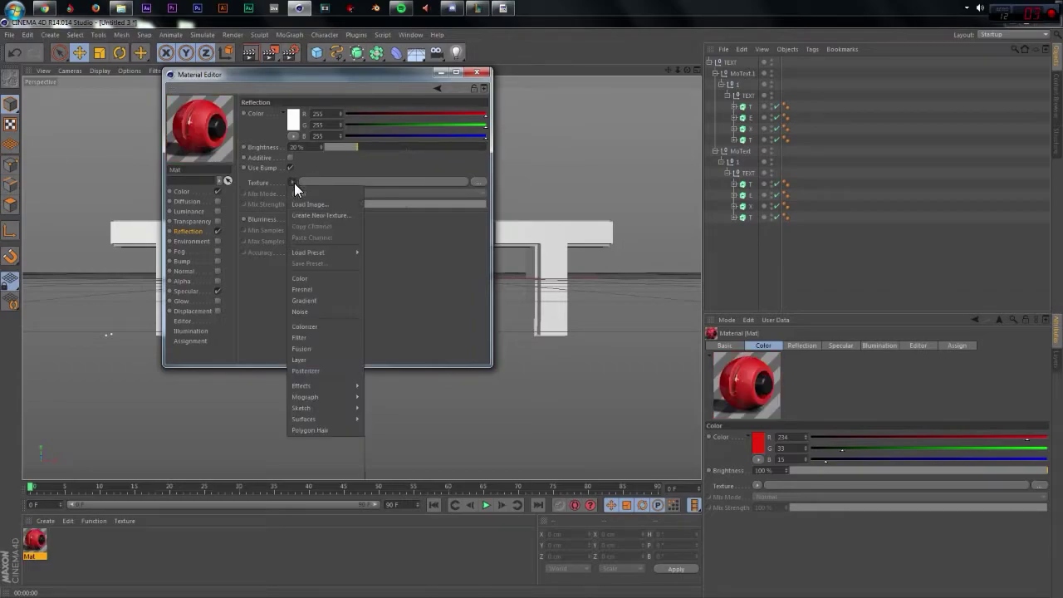
click(321, 290)
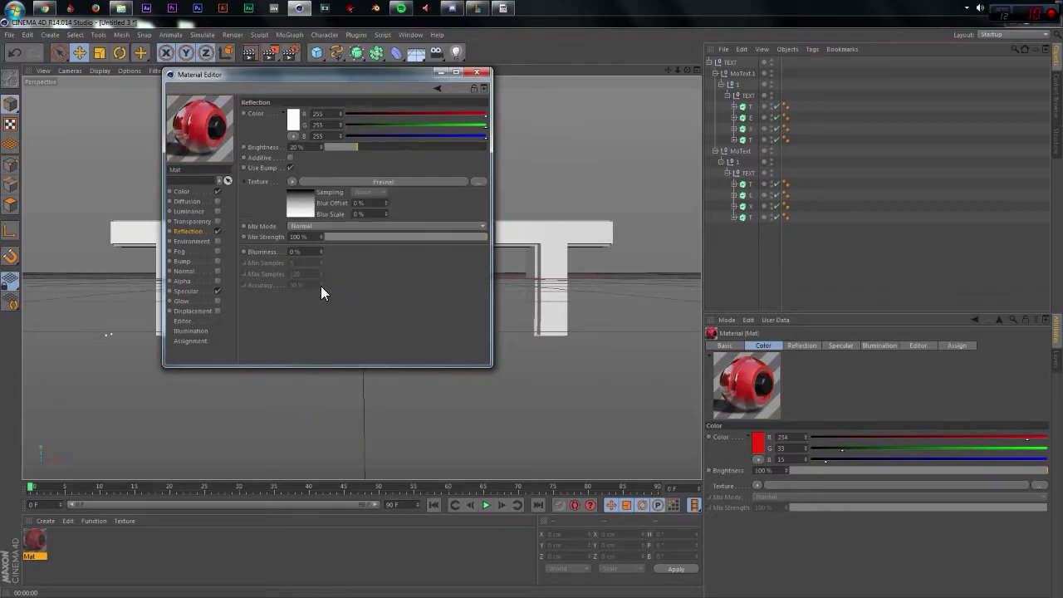
- Duplicate the red material and change the copy's colour to white
click(475, 72)
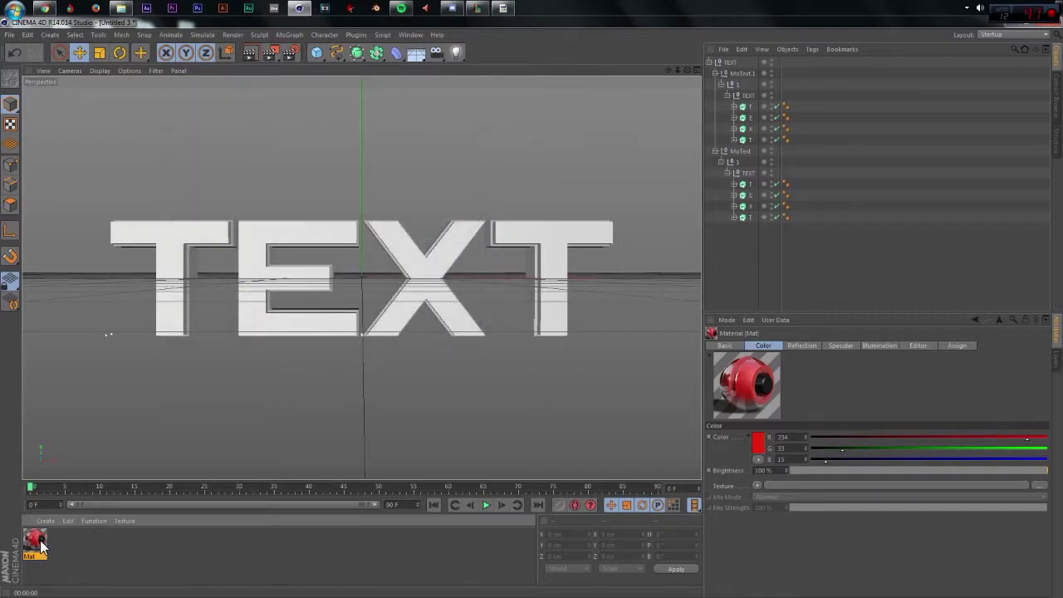
key(ctrl+c)
key(ctrl+v)
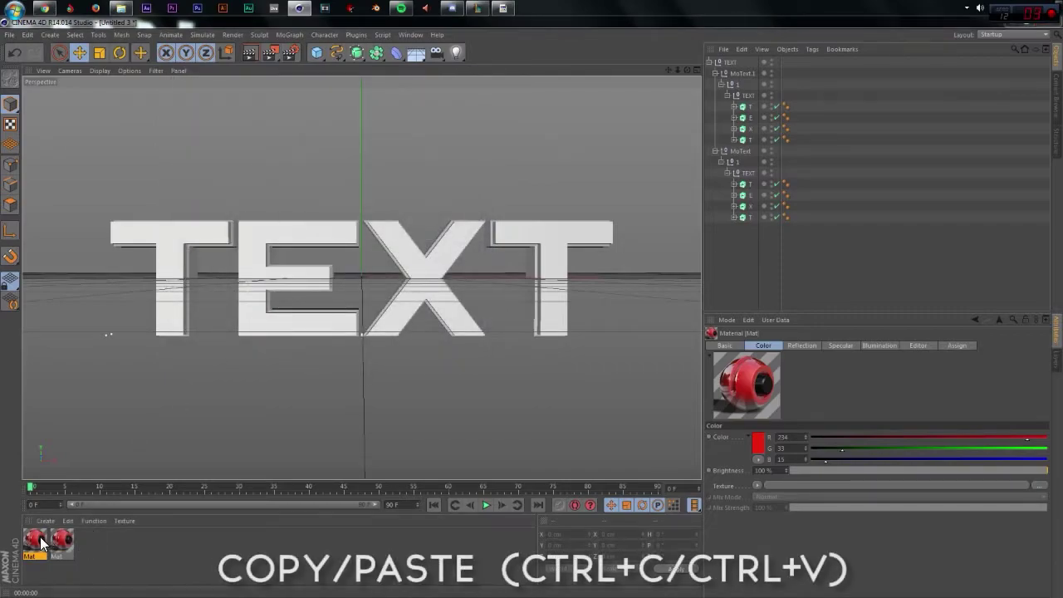
double_click(40, 540)
click(205, 191)
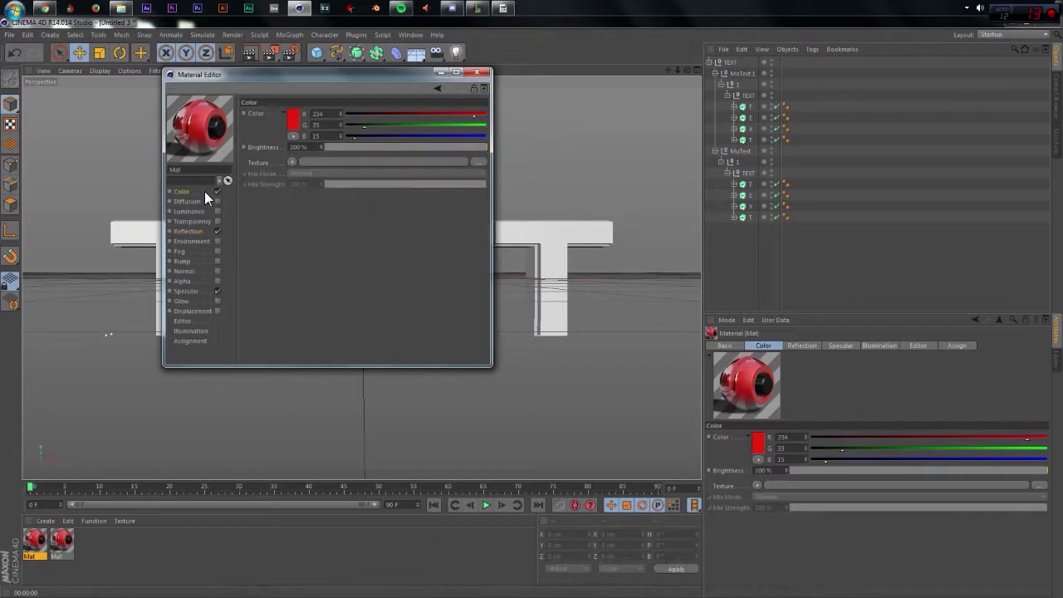
click(294, 116)
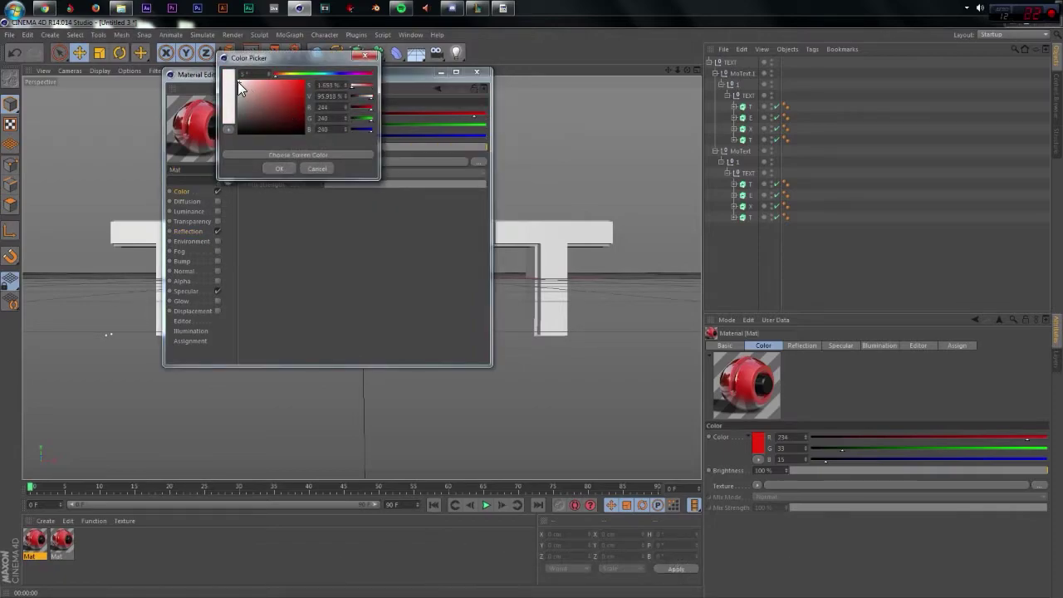
click(279, 168)
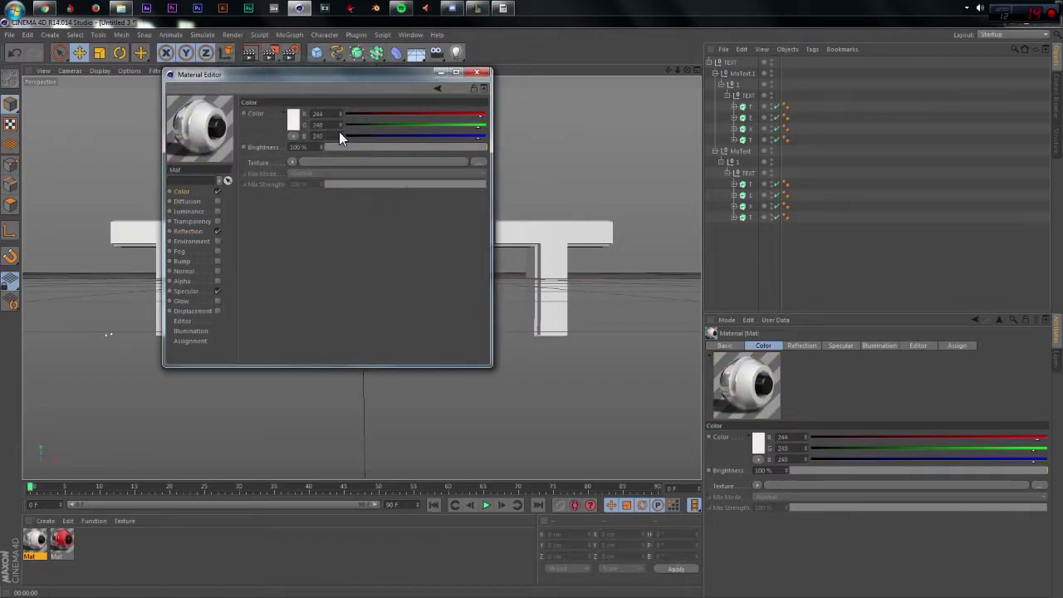
click(478, 76)
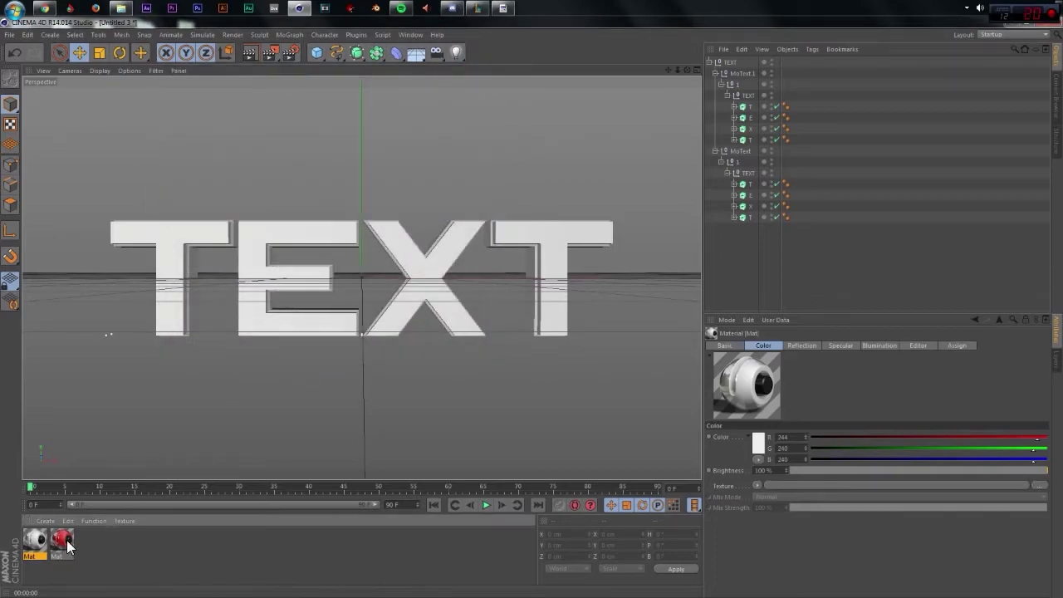
- Apply the materials to alternating letters and render a preview
mouse_move(145, 504)
mouse_down()
mouse_move(797, 106)
mouse_move(795, 194)
mouse_up()
mouse_move(61, 541)
mouse_down()
mouse_move(795, 216)
mouse_move(798, 117)
mouse_move(797, 207)
mouse_up()
click(252, 52)
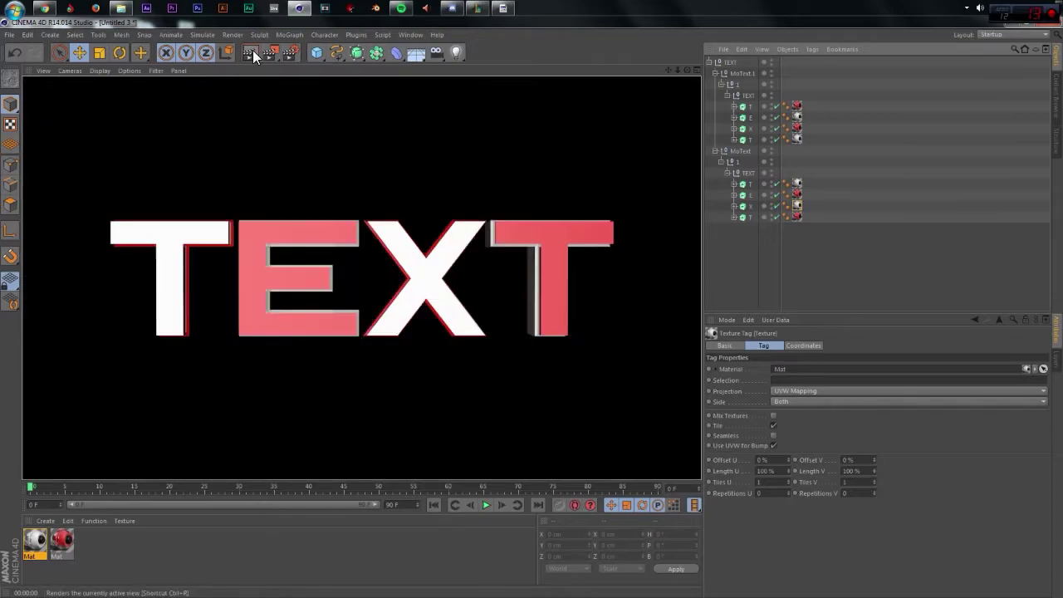
- Select both first T letters and tilt them in the four-view layout
click(746, 108)
ctrl+click(748, 185)
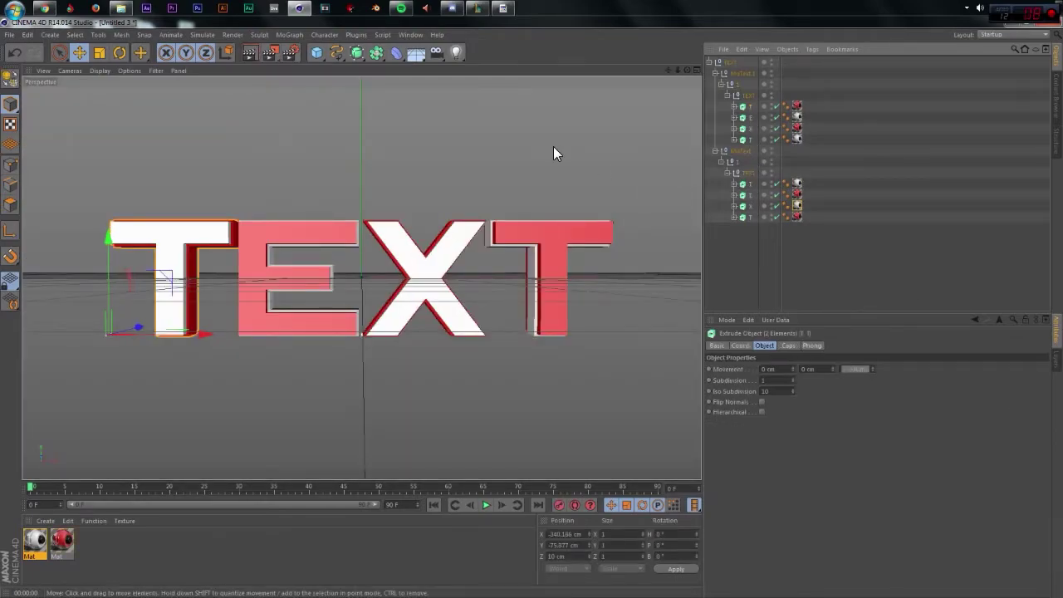
click(694, 71)
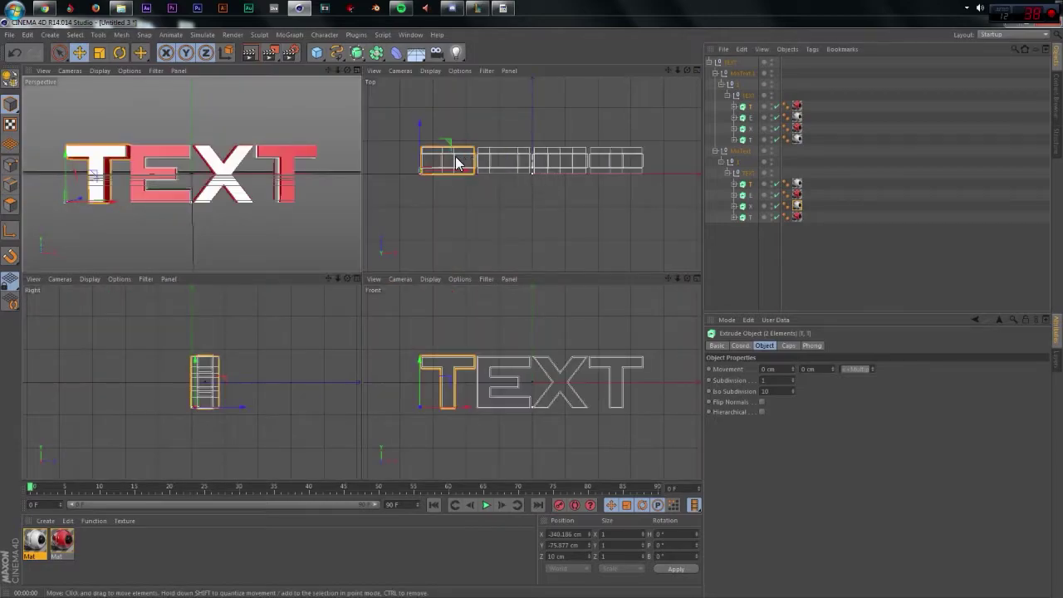
key(r)
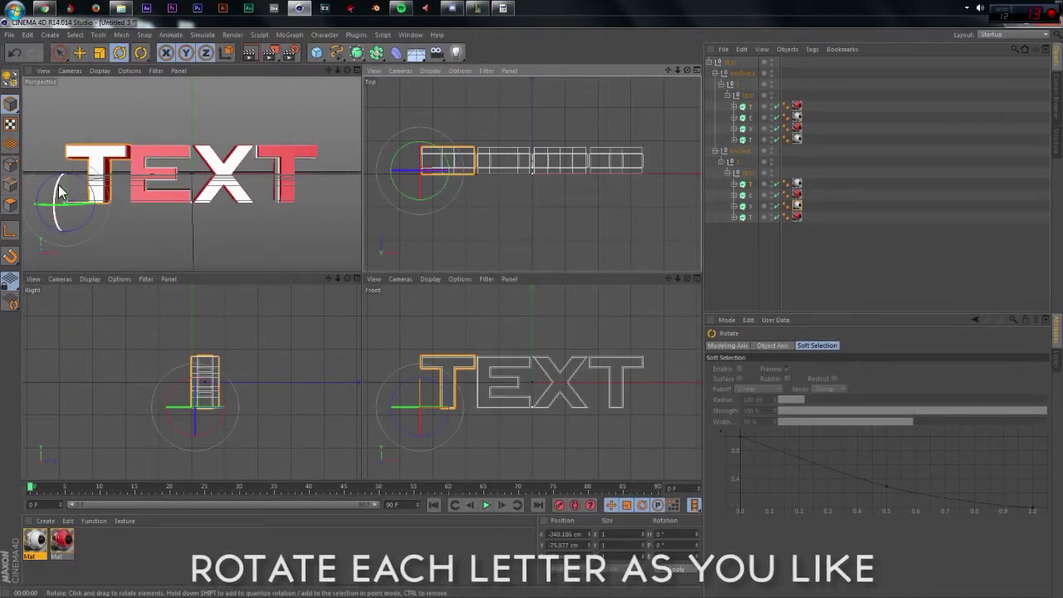
drag(70, 206, 55, 194)
- Rotate the E and X letters to different angles
key(e)
key(r)
click(147, 202)
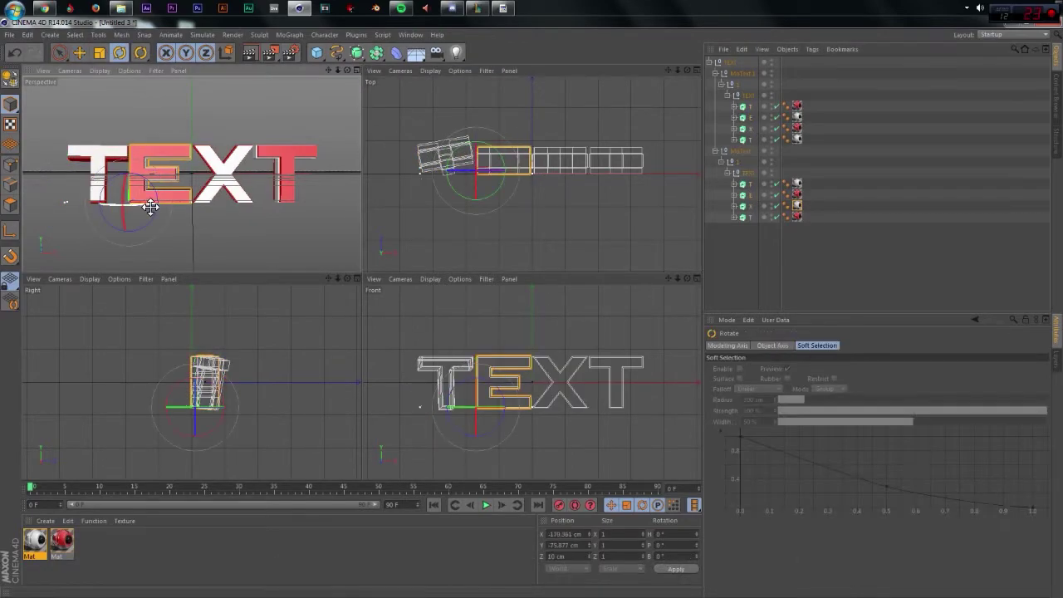
drag(147, 202, 245, 198)
drag(498, 162, 477, 142)
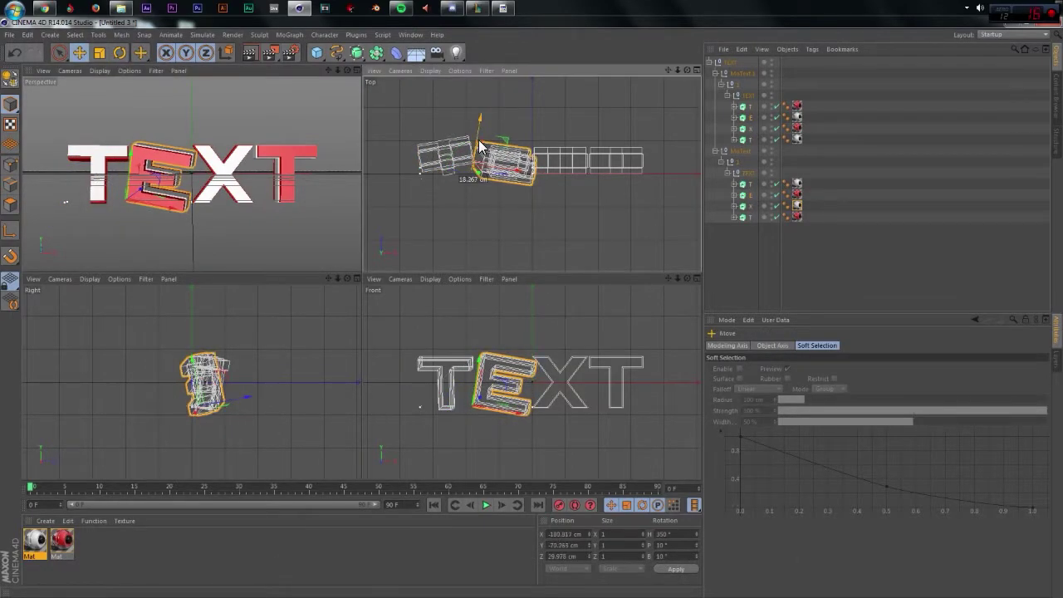
click(572, 158)
mouse_move(627, 186)
mouse_down()
mouse_move(310, 177)
mouse_move(624, 414)
mouse_up()
- Select the last T, return to the perspective view, and render a preview
click(286, 176)
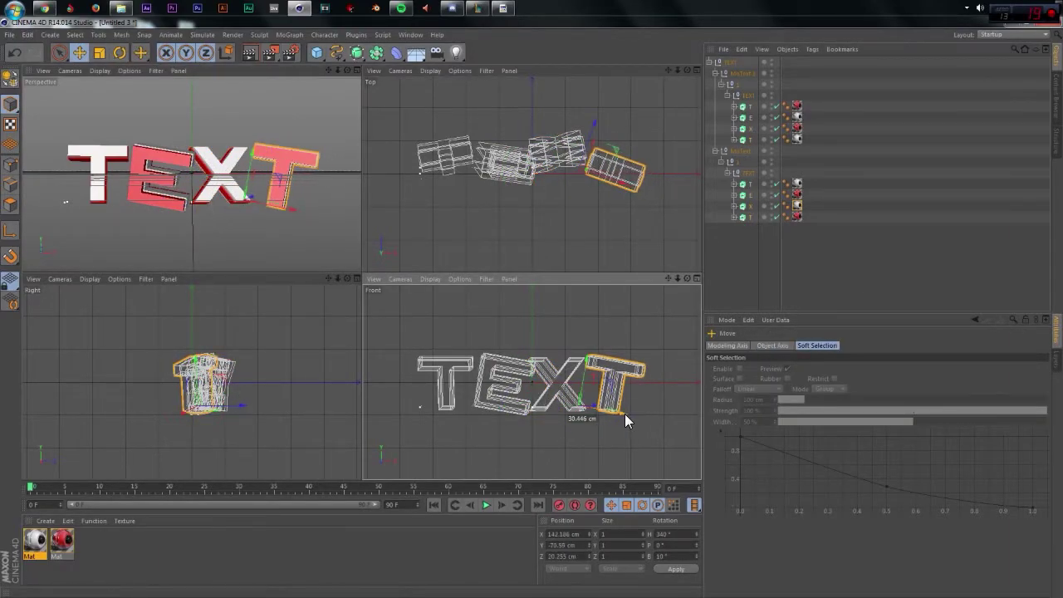
key(e)
click(355, 71)
click(249, 53)
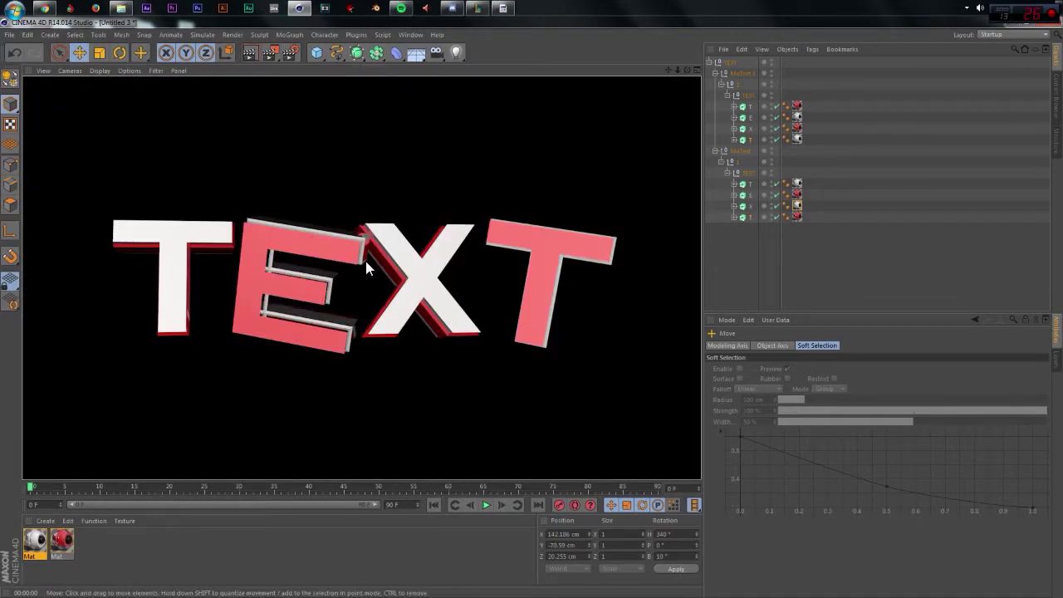
click(746, 107)
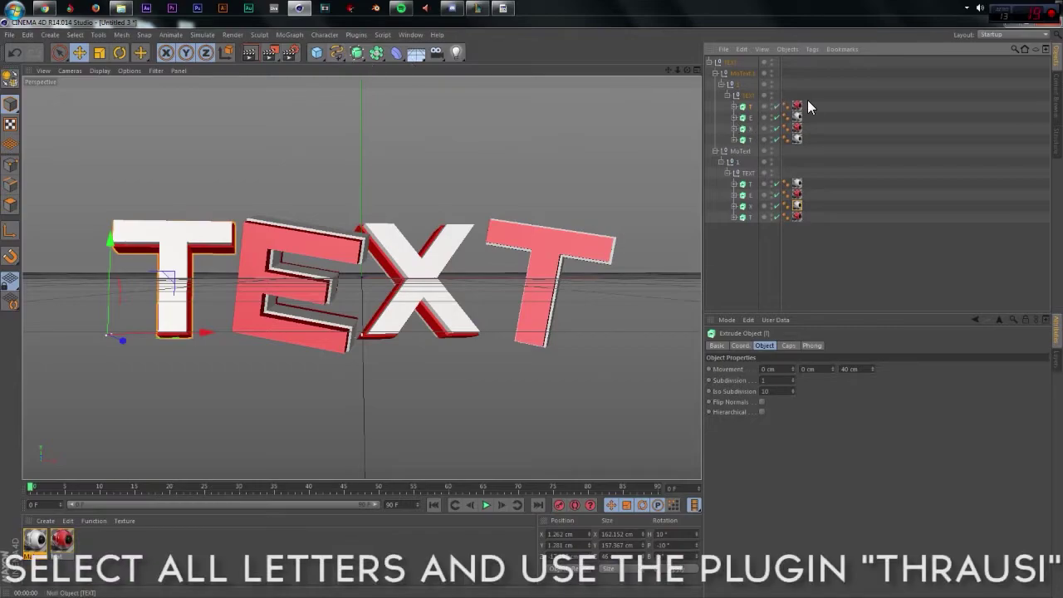
- Fracture both sets of letter objects with Thrausi Break Now
drag(809, 103, 745, 143)
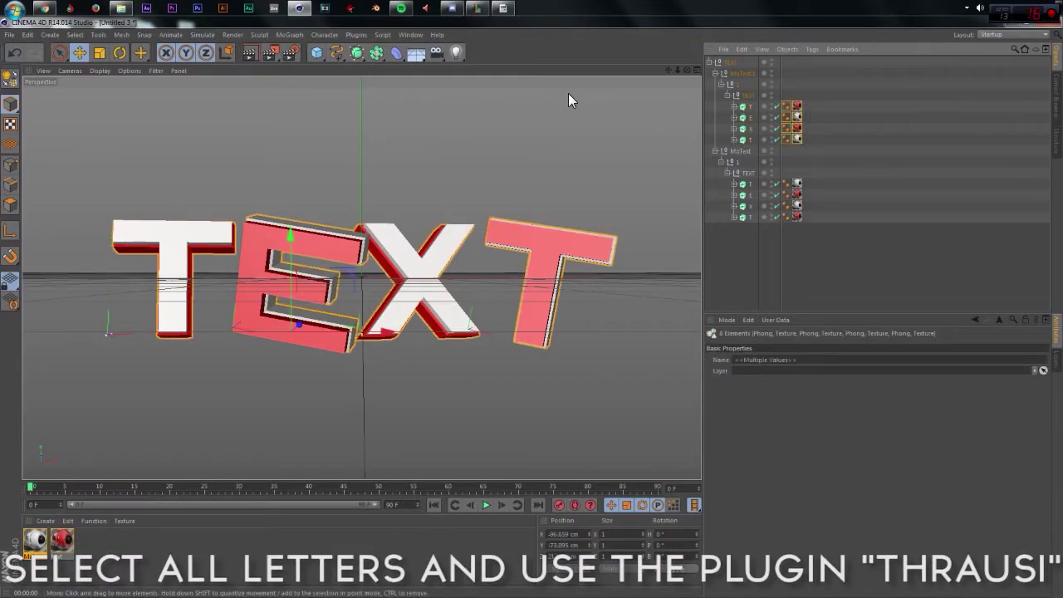
click(355, 34)
click(455, 68)
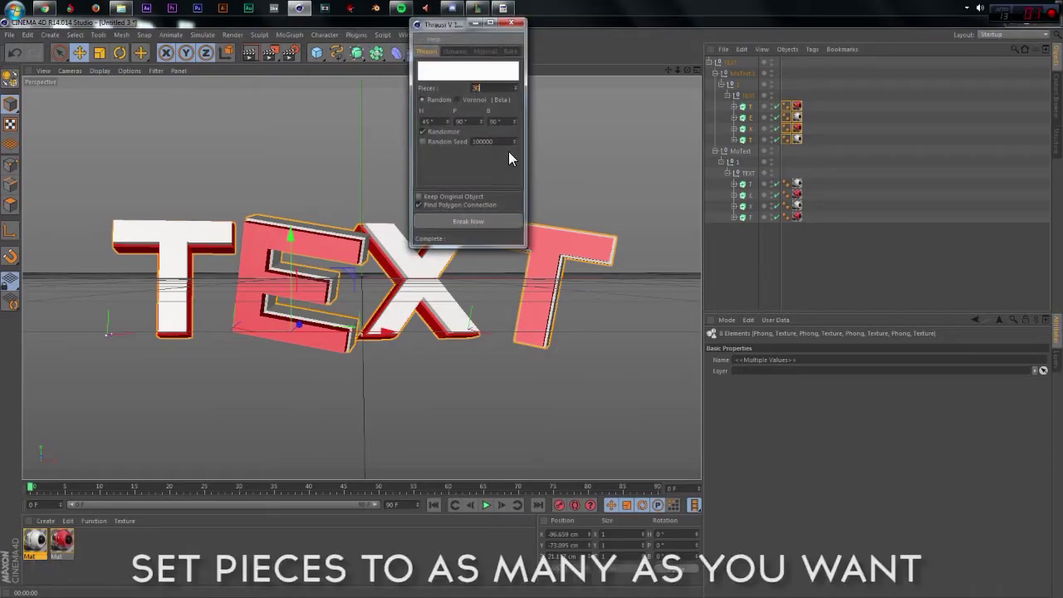
click(502, 220)
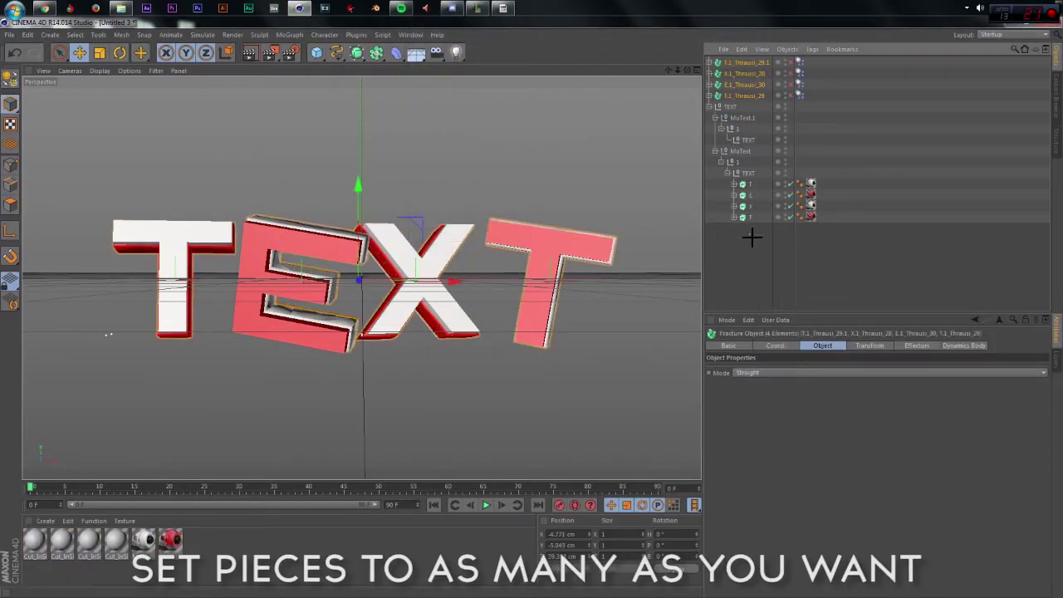
drag(751, 237, 750, 178)
click(354, 35)
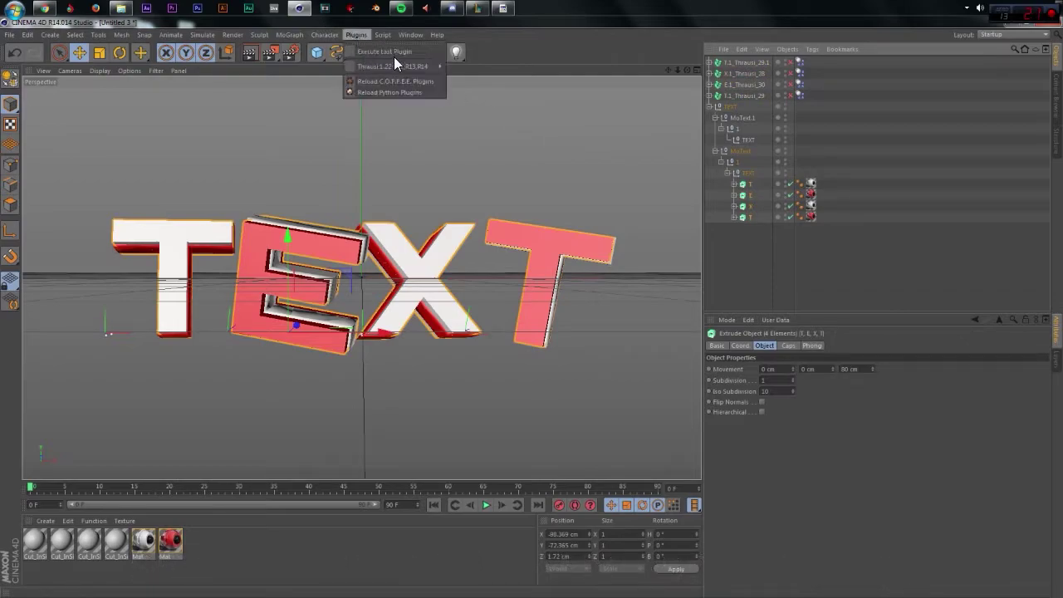
click(458, 66)
click(480, 220)
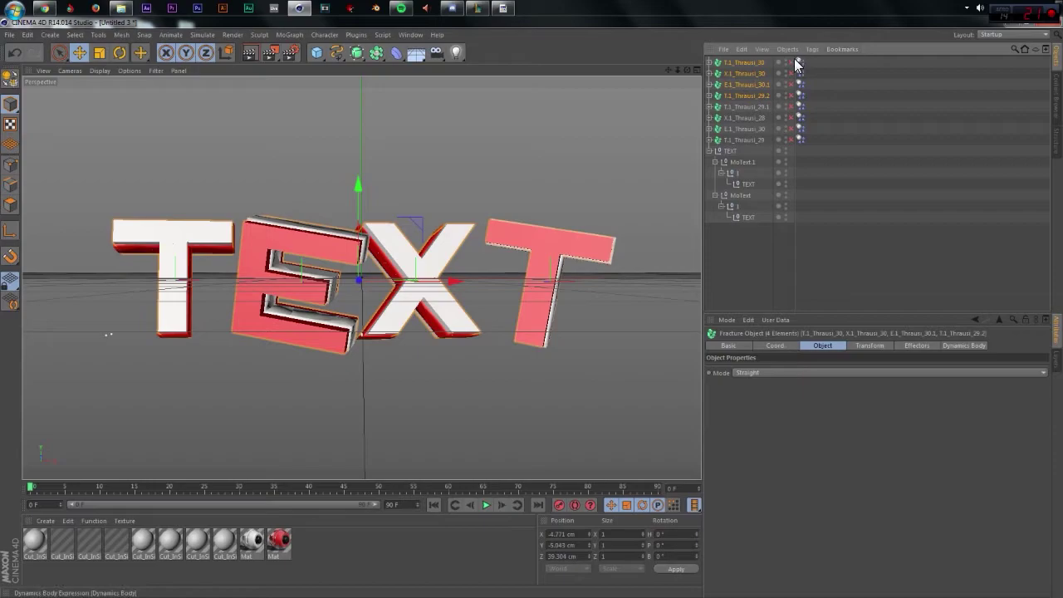
- Add a Random effector at 5% strength and render a preview of the cracked letters
click(289, 34)
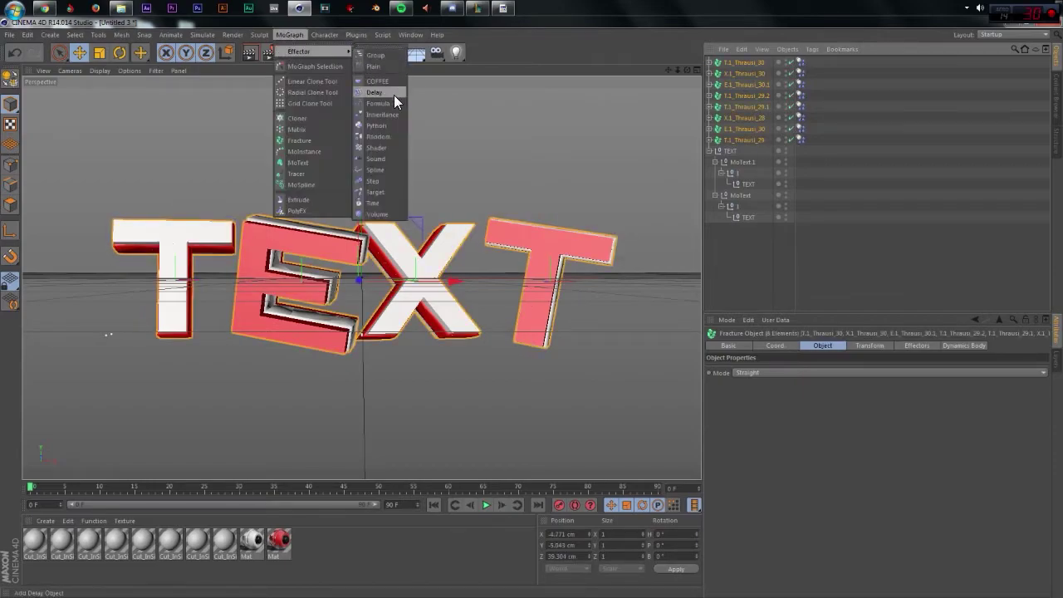
click(390, 138)
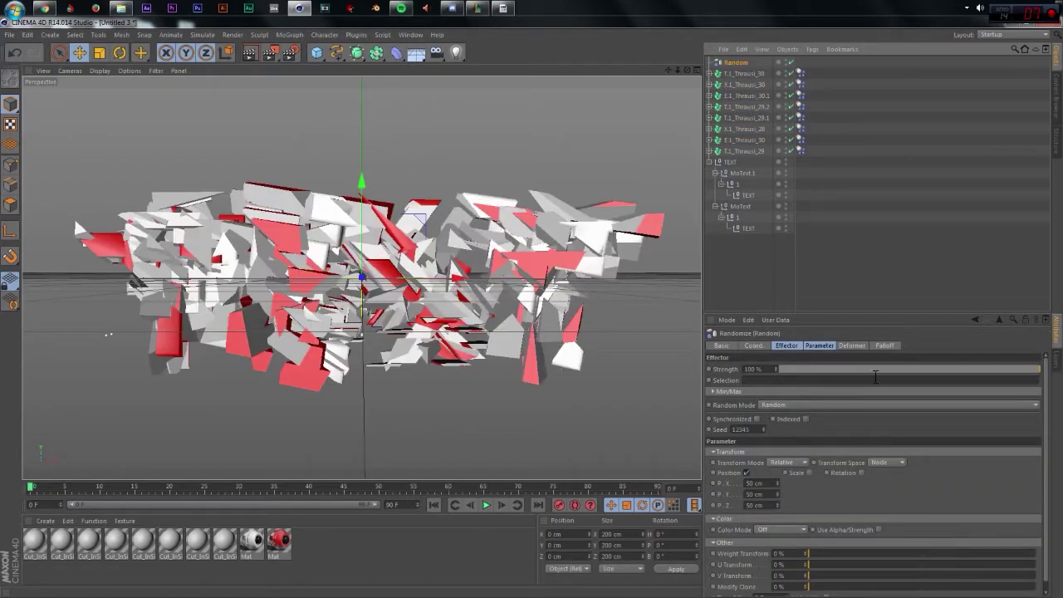
drag(875, 376, 790, 372)
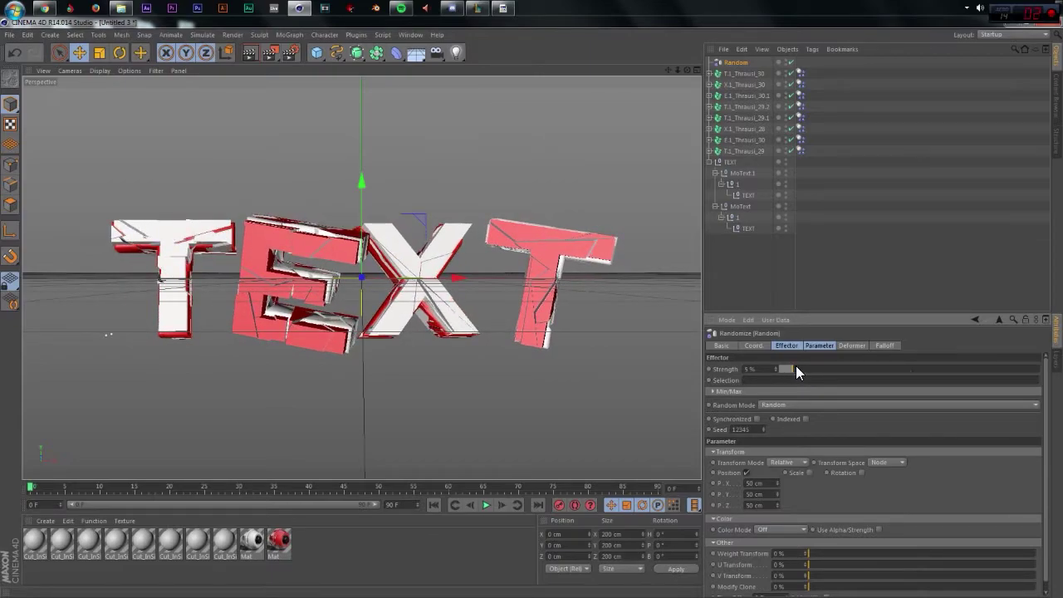
click(250, 54)
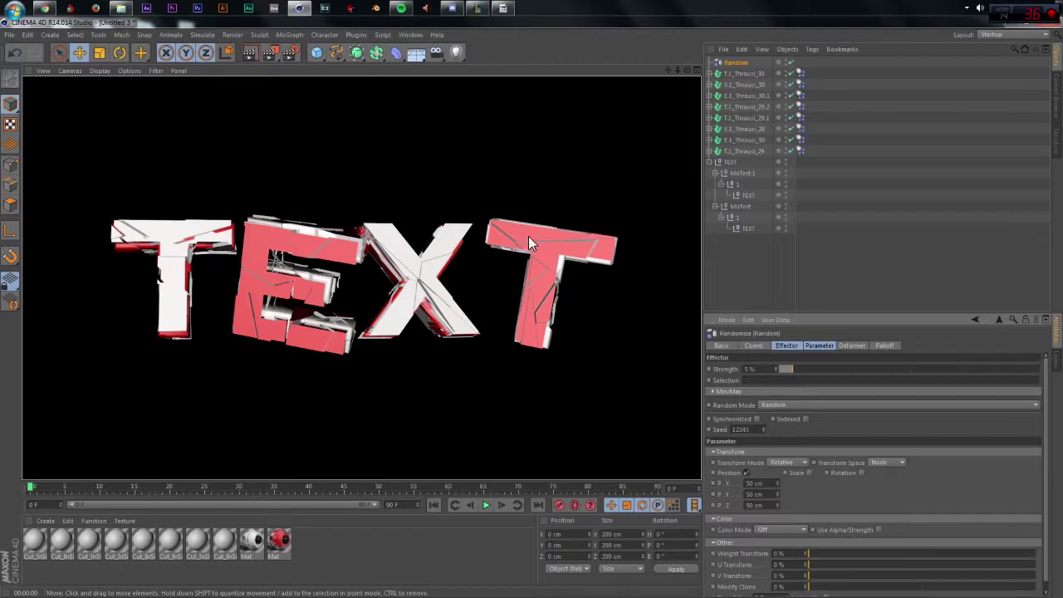
click(512, 131)
- Add a floor under the letters
click(416, 53)
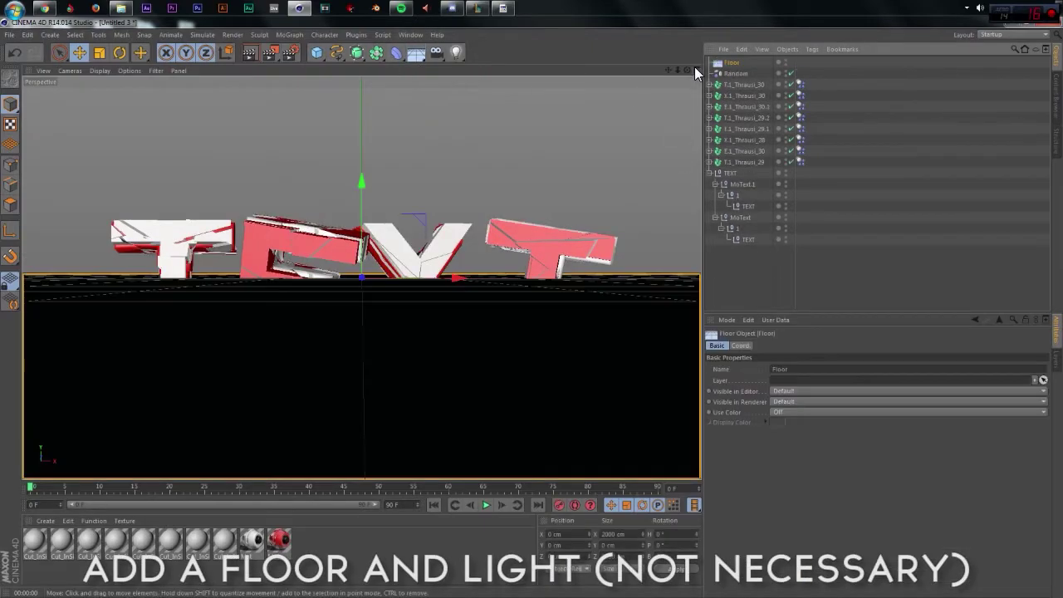
click(695, 70)
key(F1)
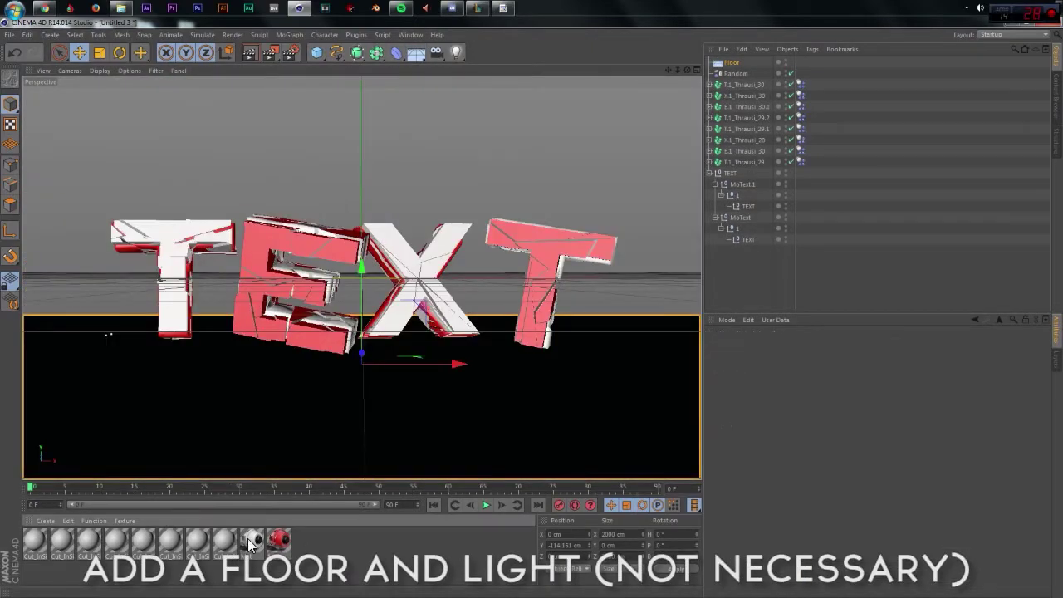
- Duplicate the white material, enable its reflection, apply it to the floor, and render
click(251, 544)
ctrl+drag(251, 544, 93, 544)
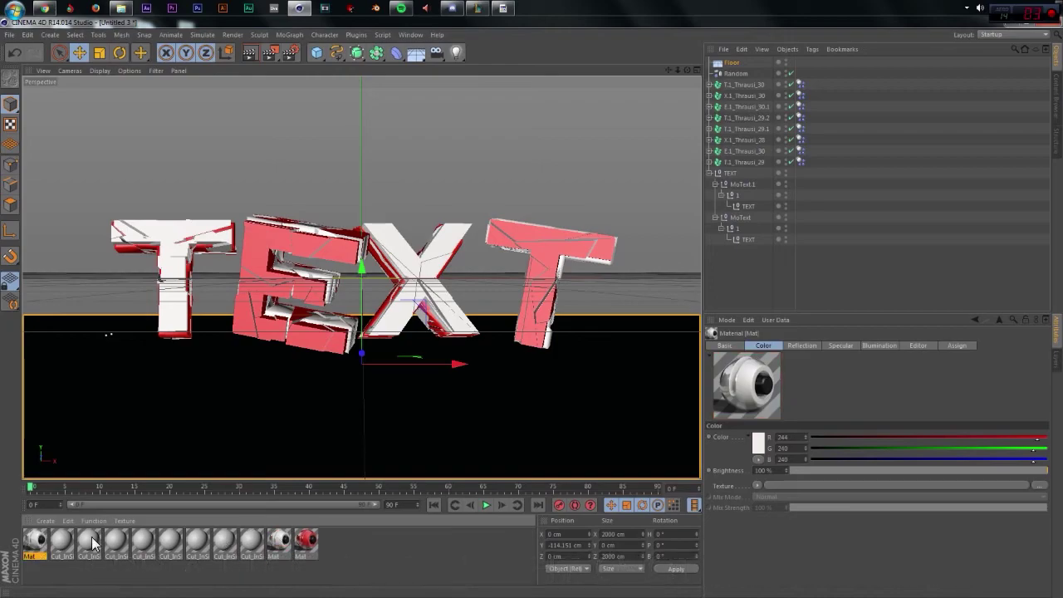
double_click(36, 544)
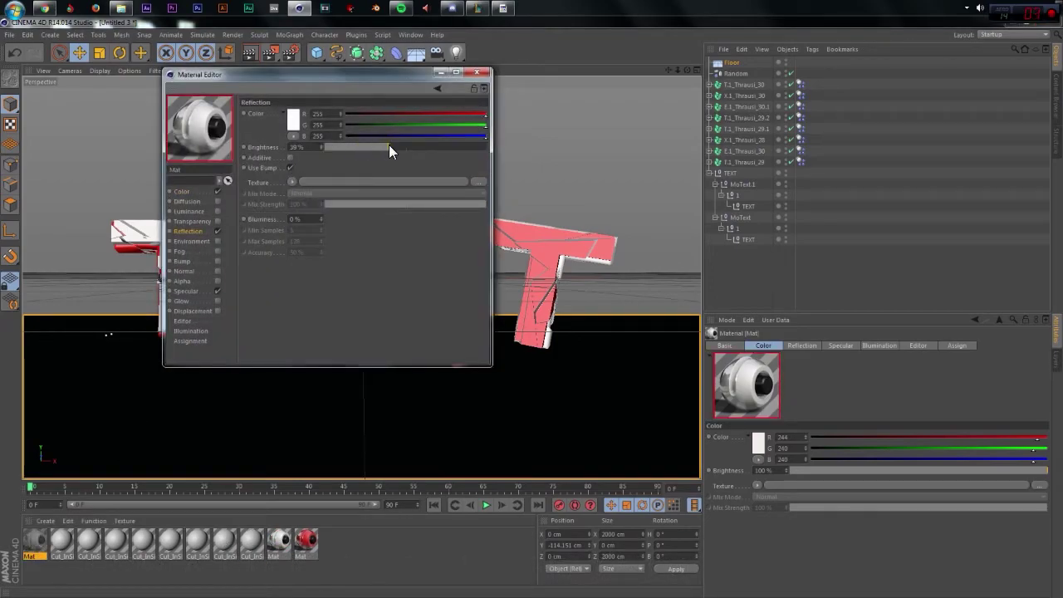
click(293, 120)
click(236, 88)
click(276, 176)
click(476, 71)
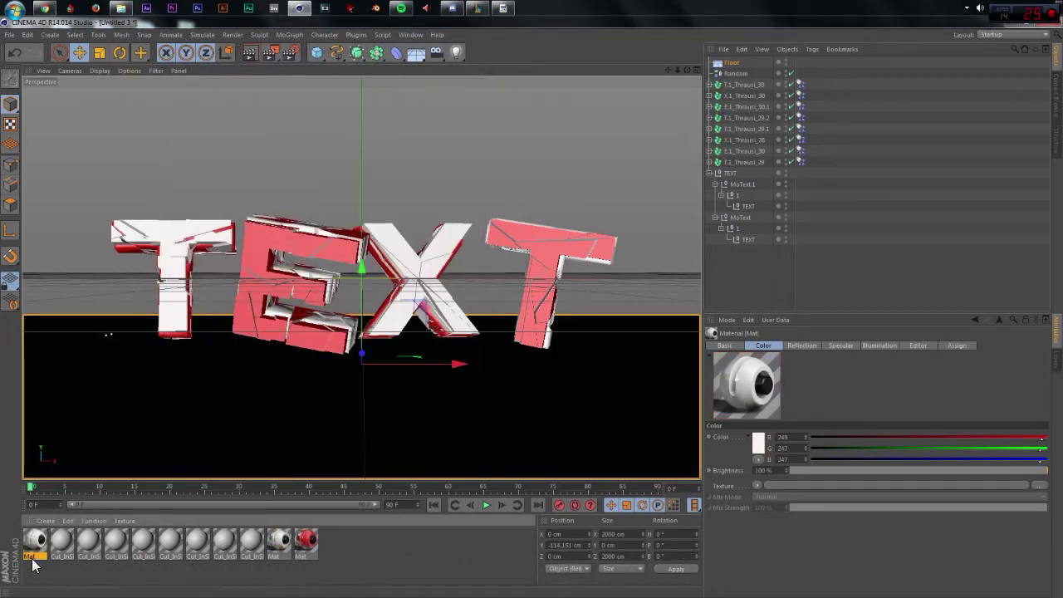
drag(36, 544, 220, 398)
key(ctrl+r)
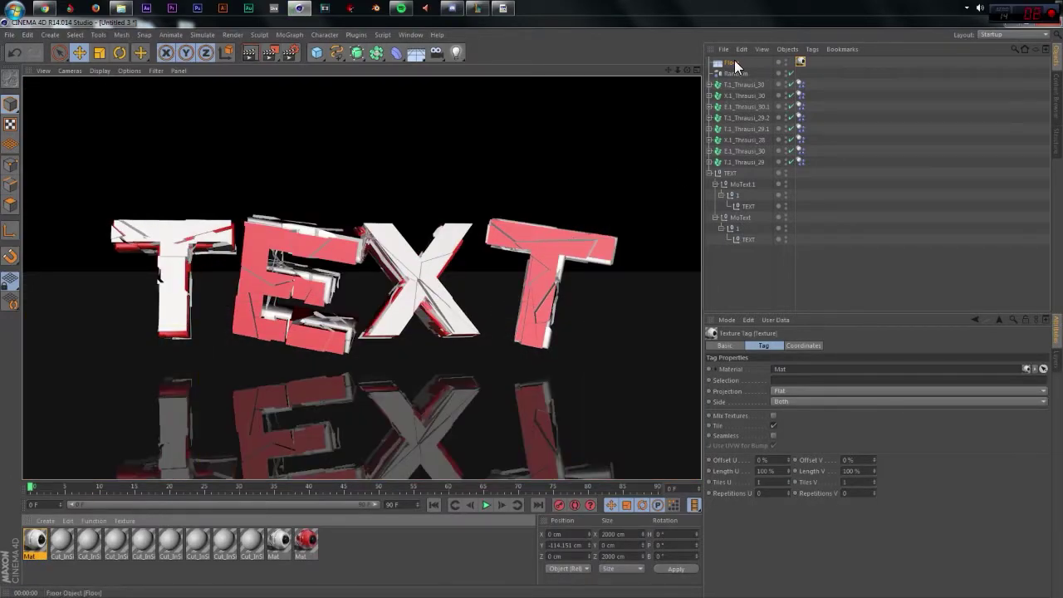
- Add a light above and in front of the letters with soft shadow maps
click(456, 53)
middle_click(487, 187)
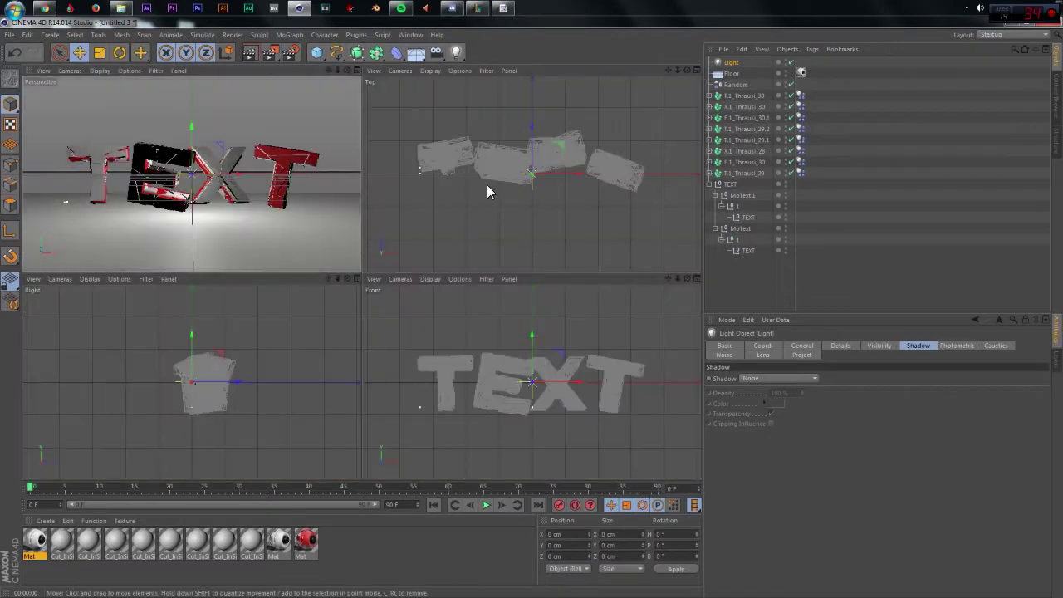
drag(534, 136, 535, 233)
drag(534, 295, 534, 282)
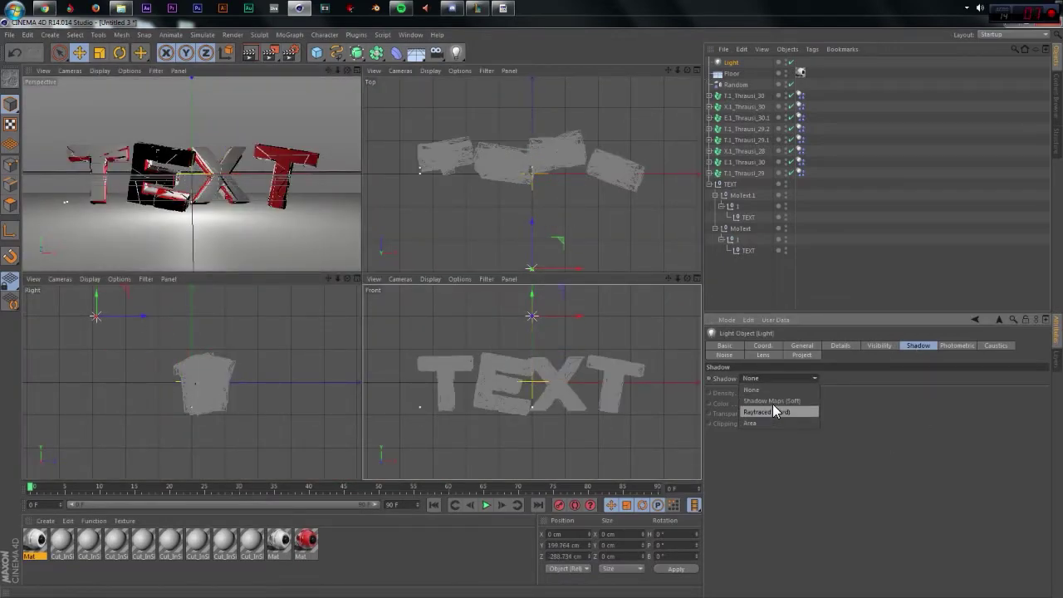
click(773, 400)
click(356, 71)
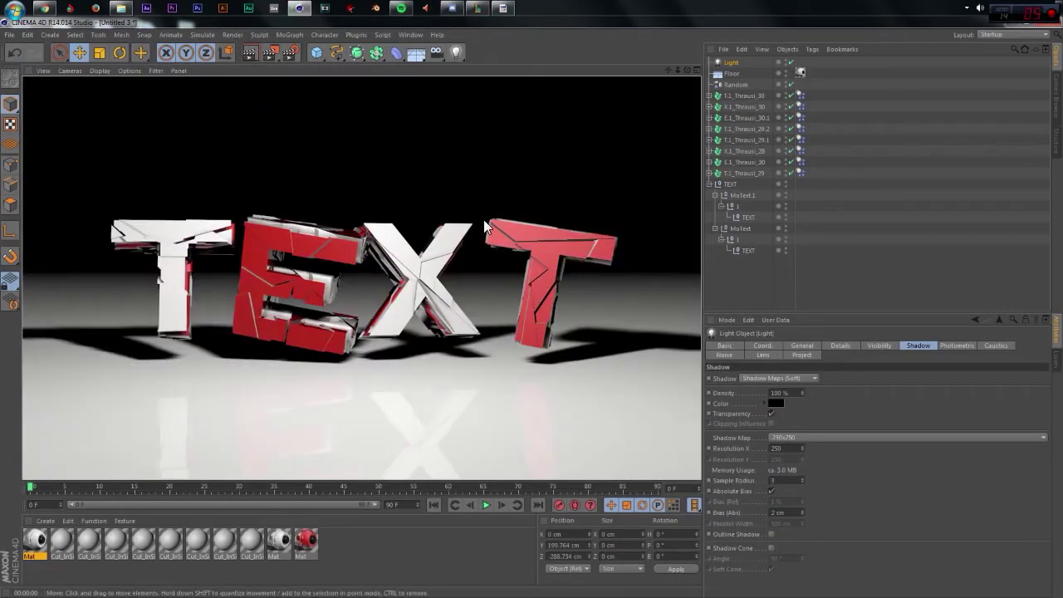
- Set the frame range to render and save the output as a PNG named TEXT
click(290, 53)
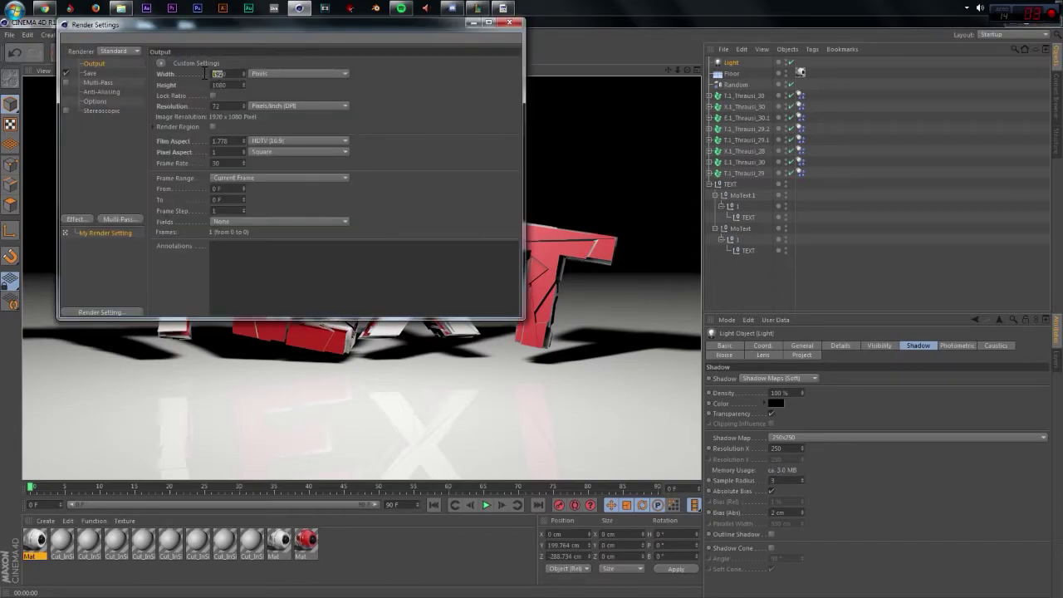
click(254, 178)
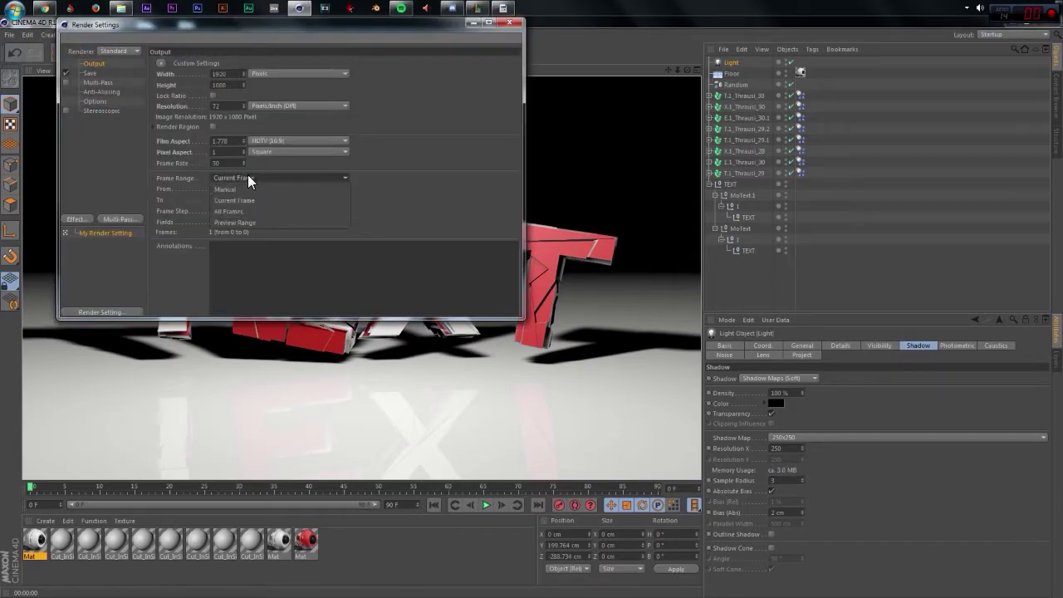
click(261, 204)
click(90, 73)
click(280, 94)
click(254, 208)
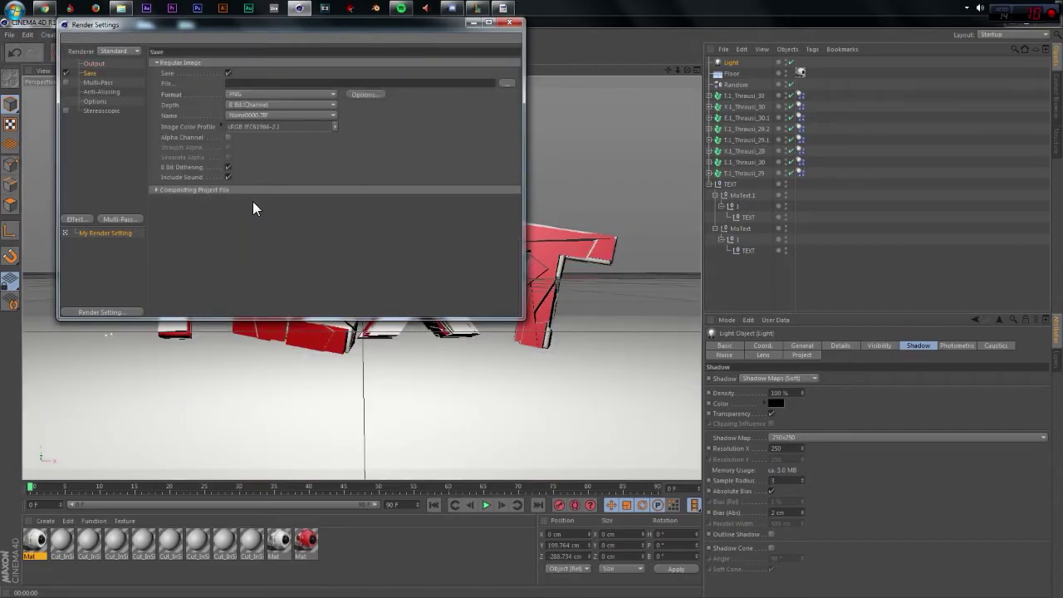
click(506, 83)
text(TEXT)
key(Return)
- Set anti-aliasing to Best with a maximum level of 8x8
click(102, 92)
click(265, 63)
click(249, 83)
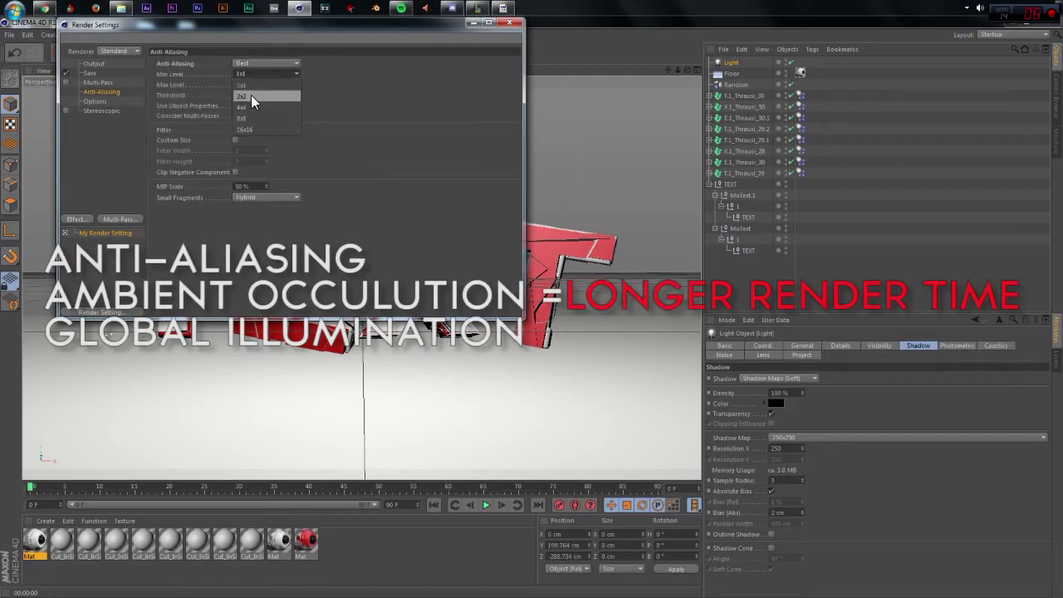
click(266, 84)
click(249, 130)
- Add Ambient Occlusion and Global Illumination, with GI in IR + QMC still image mode
click(76, 219)
click(116, 314)
click(75, 218)
click(125, 407)
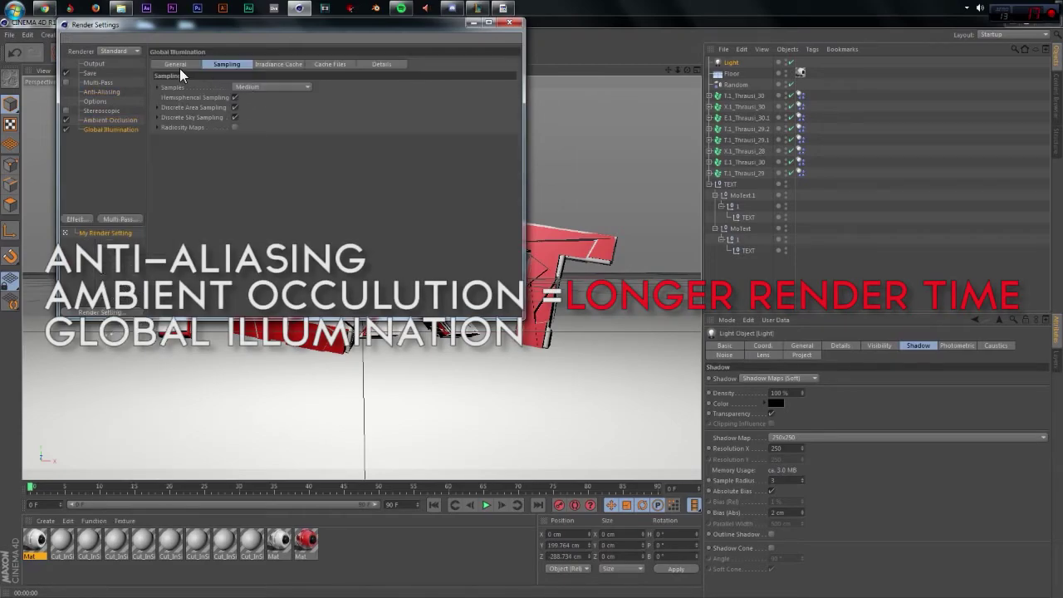
click(270, 86)
click(264, 139)
- Render the final 1920x1080 TEXT.png still image to the Picture Viewer
click(509, 23)
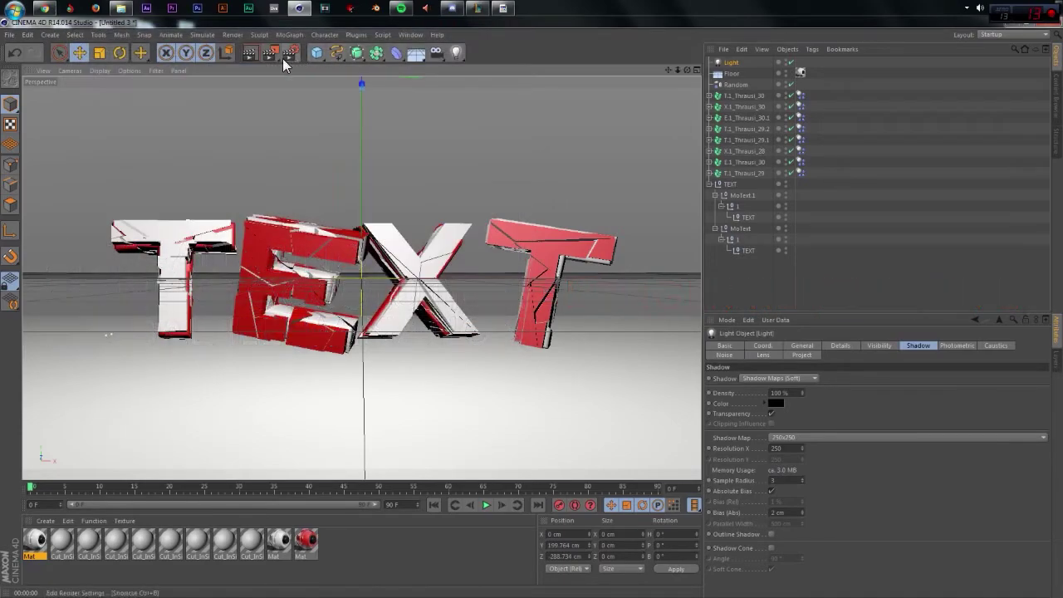
click(270, 53)
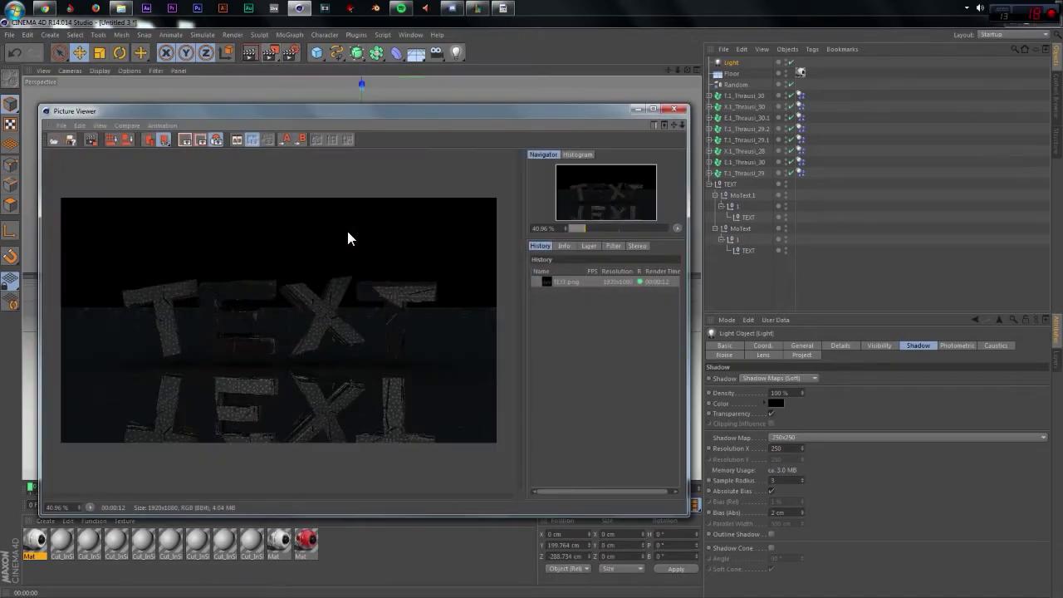
scroll(326, 335, down, 1)
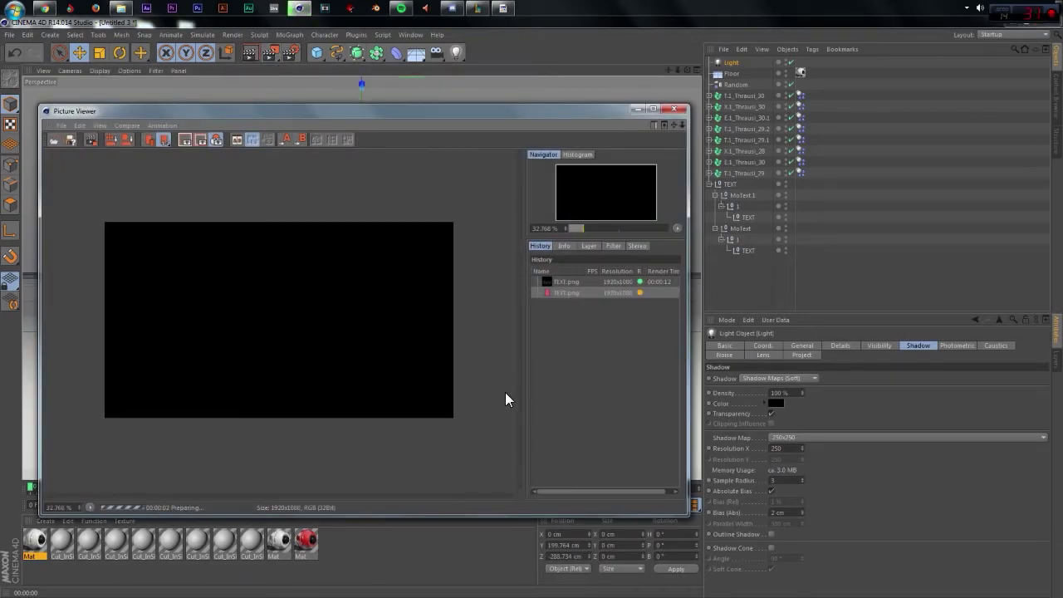